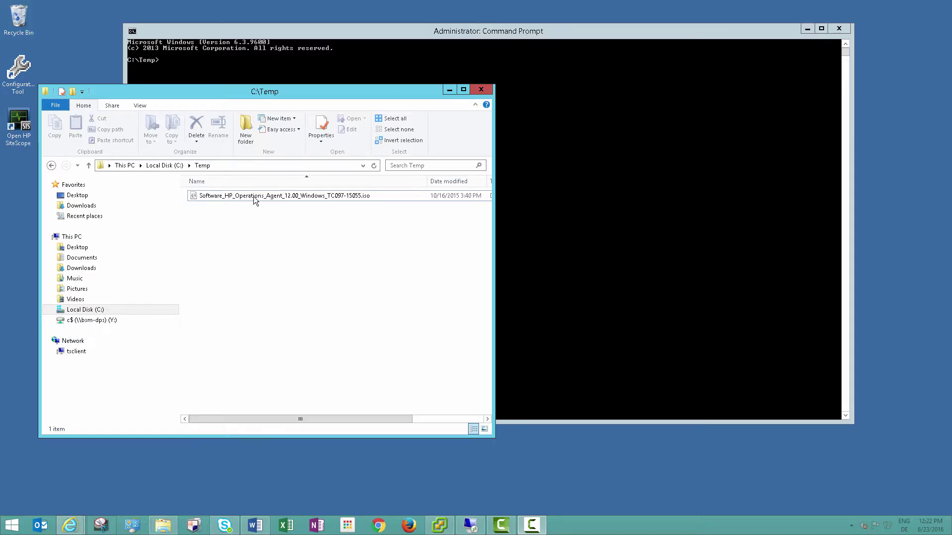
# - Mount the HPOvOpsAgt-12.00 agent ISO as drive F: and view its installer files
pyautogui.click(254, 196)
pyautogui.rightClick(253, 196)
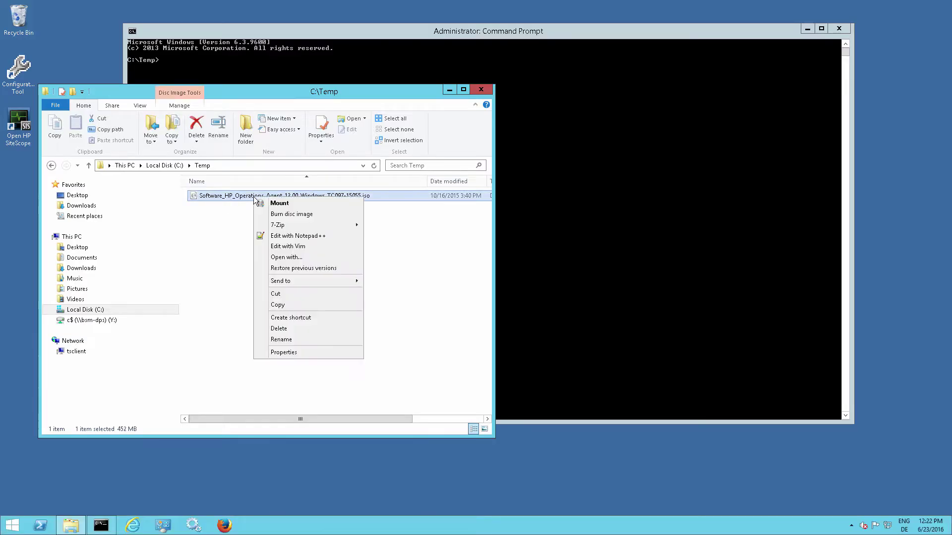
pyautogui.click(278, 204)
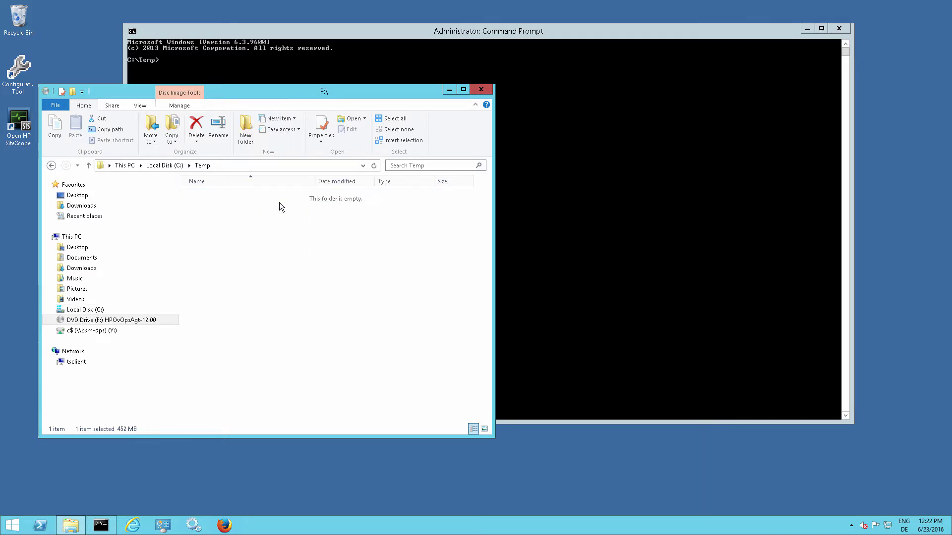
pyautogui.click(97, 323)
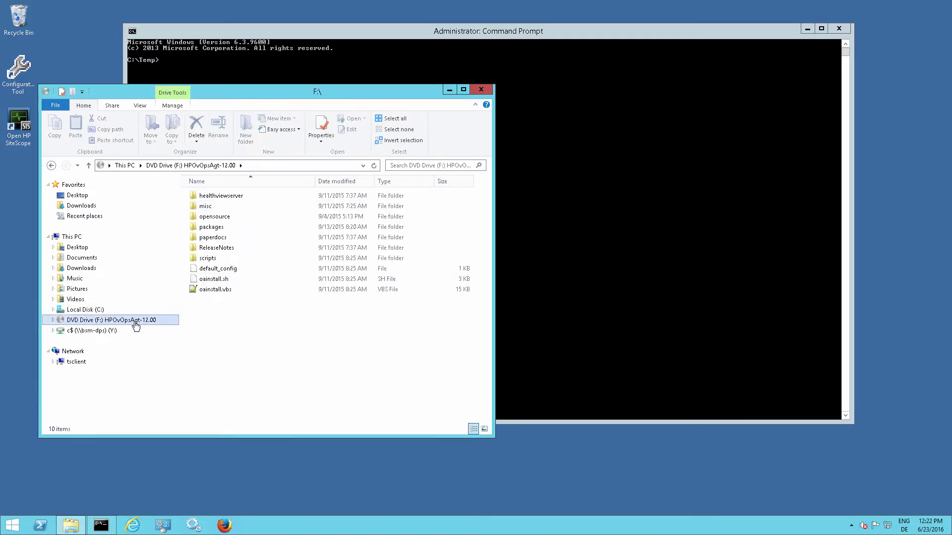
pyautogui.click(198, 32)
# - From drive F:, run cscript oainstall.vbs -i -a to install the HP Operations agent
pyautogui.write('f')
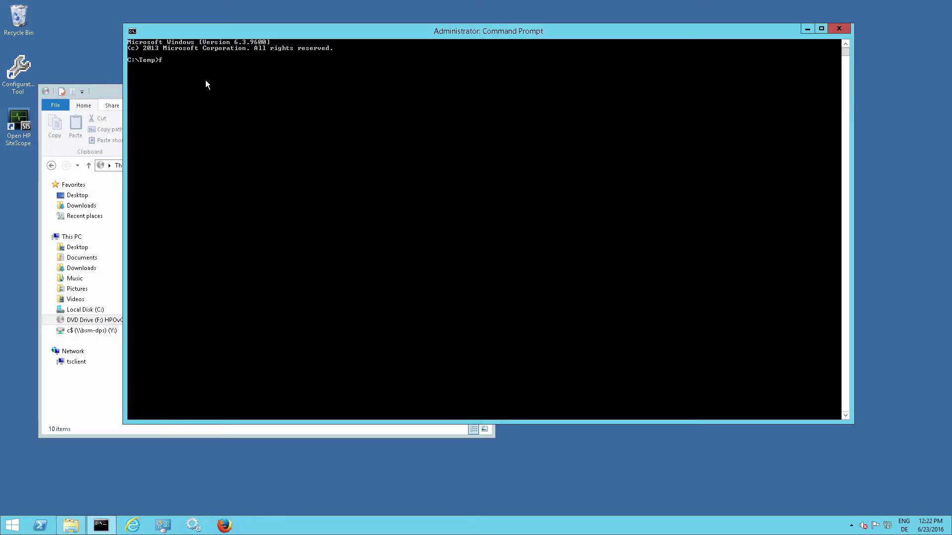
pyautogui.write(':cscript')
pyautogui.write('oainstall.vbs -i -a')
pyautogui.press('Return')
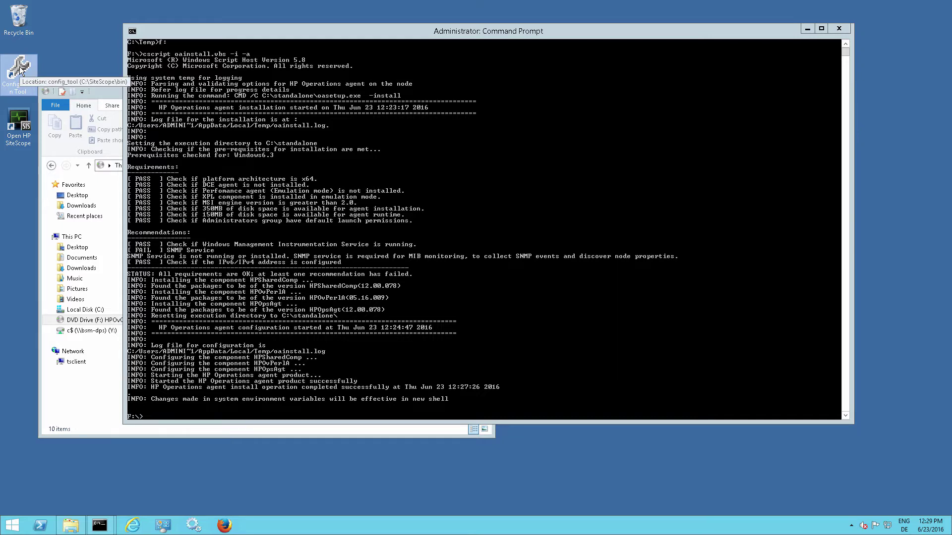
# - Use the SiteScope Configuration Tool to configure the separately installed HP Operations Agent
pyautogui.doubleClick(21, 69)
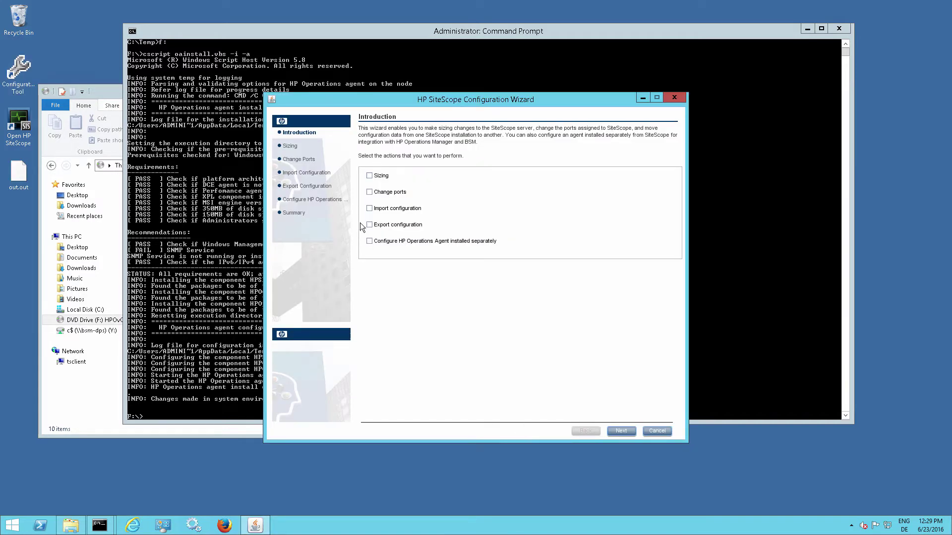
pyautogui.click(369, 241)
pyautogui.click(369, 241)
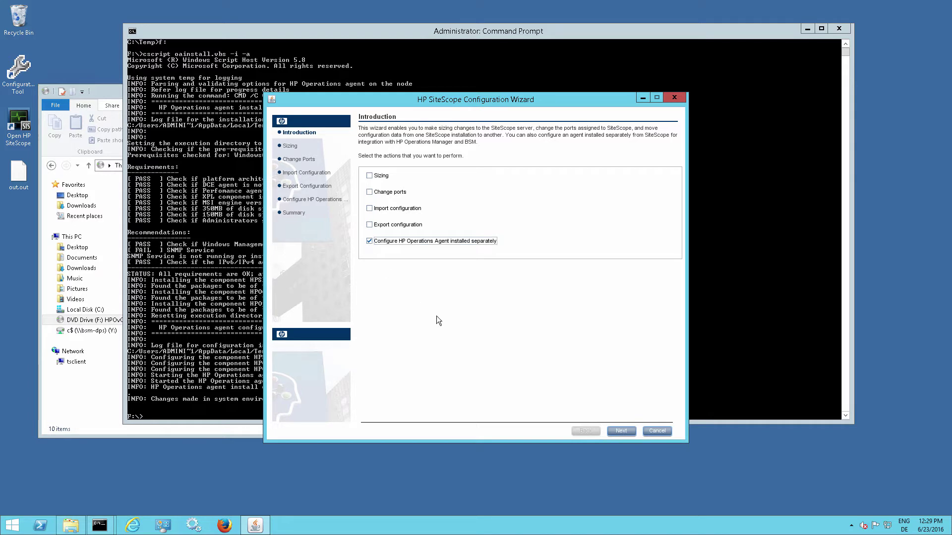
pyautogui.click(622, 431)
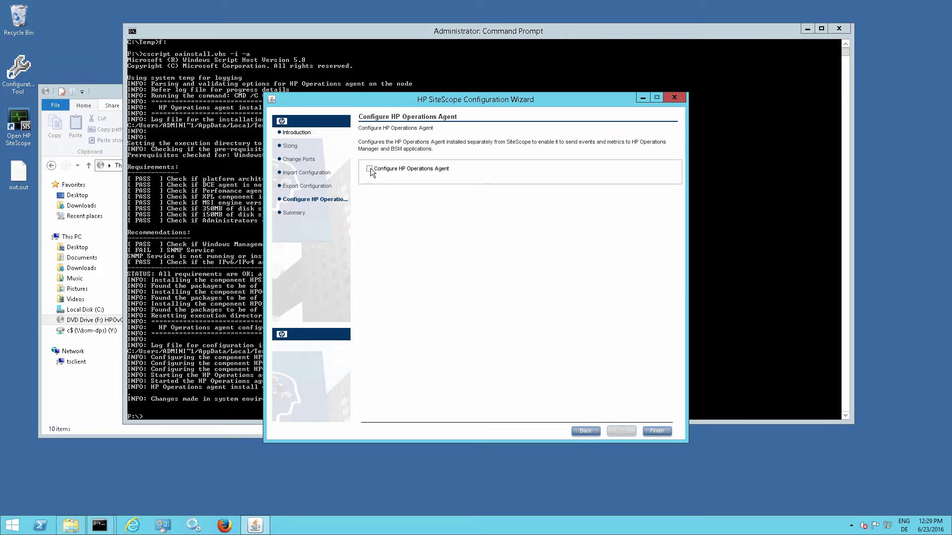
pyautogui.click(370, 169)
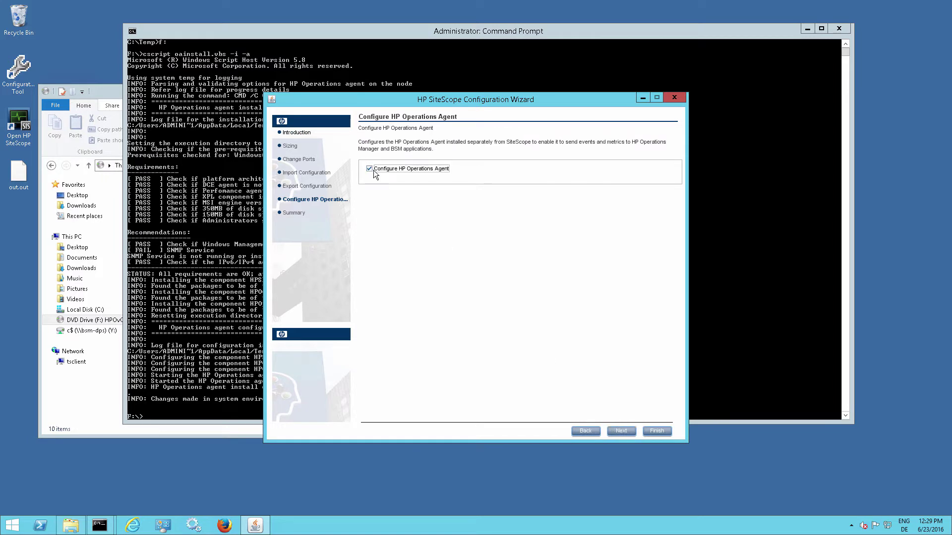
pyautogui.click(622, 432)
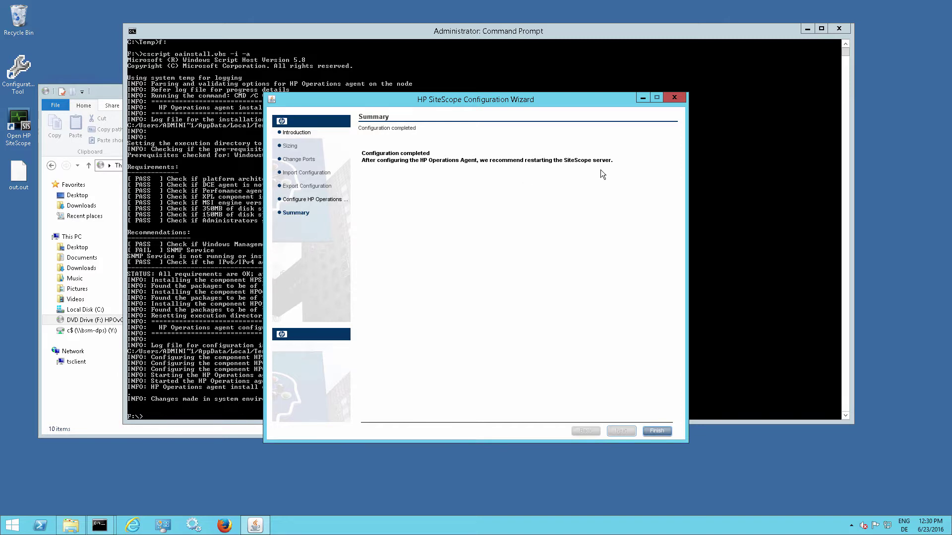
# - Finish the configuration wizard and restart the HP SiteScope Windows service
pyautogui.click(657, 431)
pyautogui.click(194, 525)
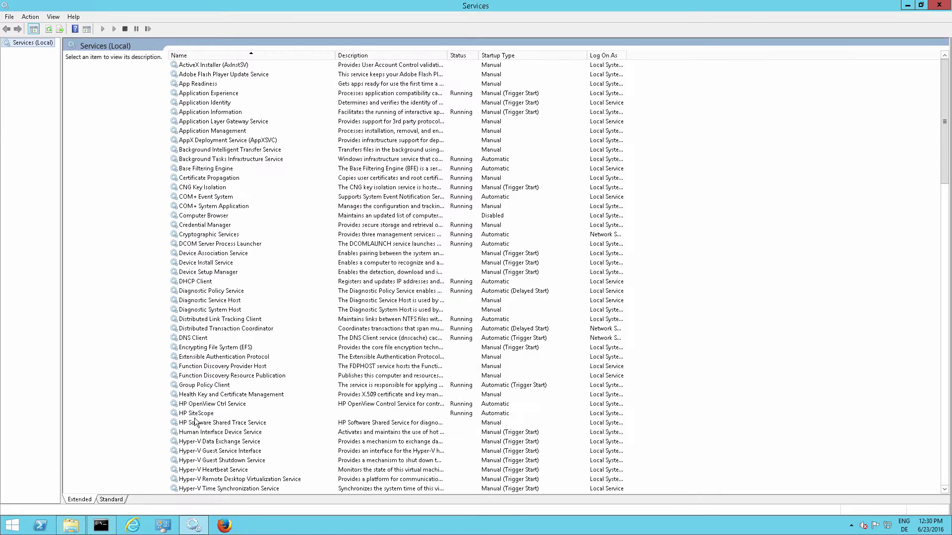
pyautogui.click(196, 415)
pyautogui.rightClick(197, 413)
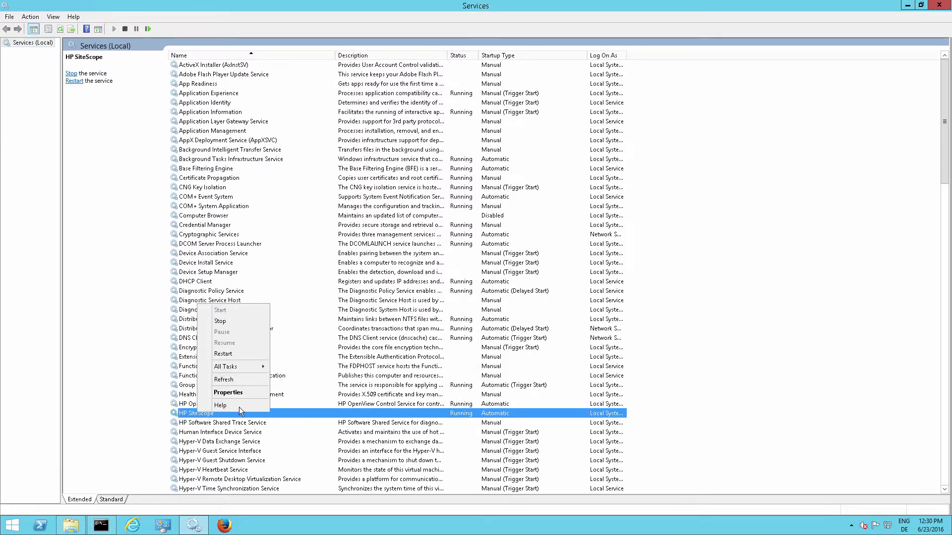
pyautogui.click(228, 355)
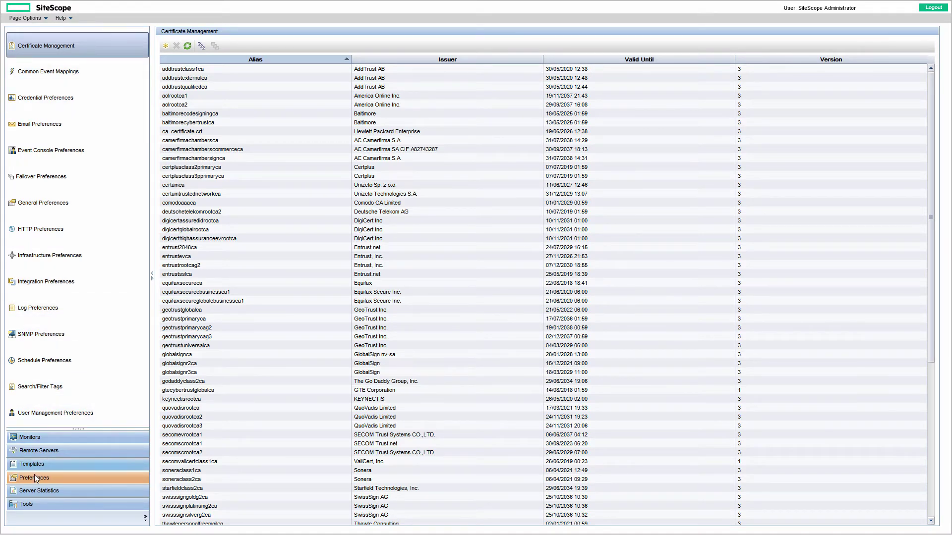
# - Add an HP Operations Manager integration to bsm-gw.mambo.net, events enabled, template export disabled, and connect
pyautogui.click(40, 287)
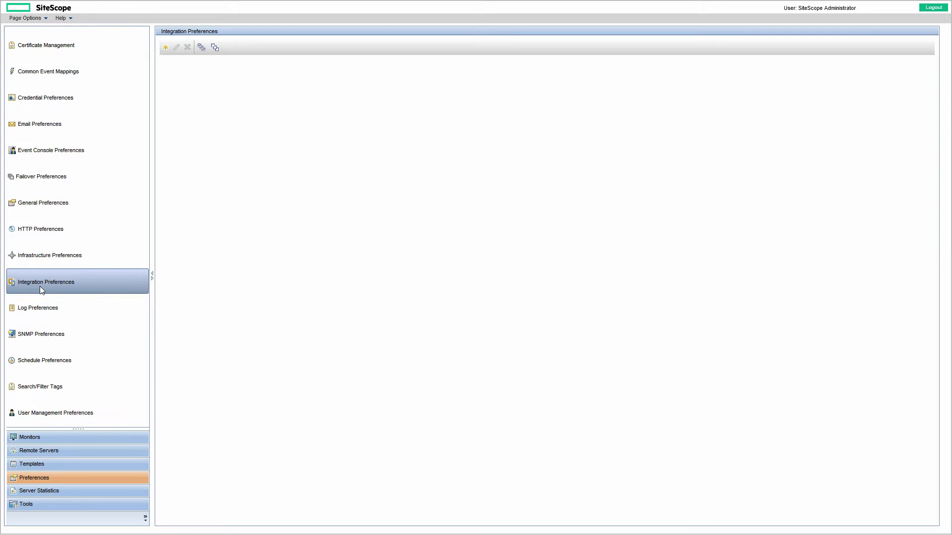
pyautogui.click(165, 48)
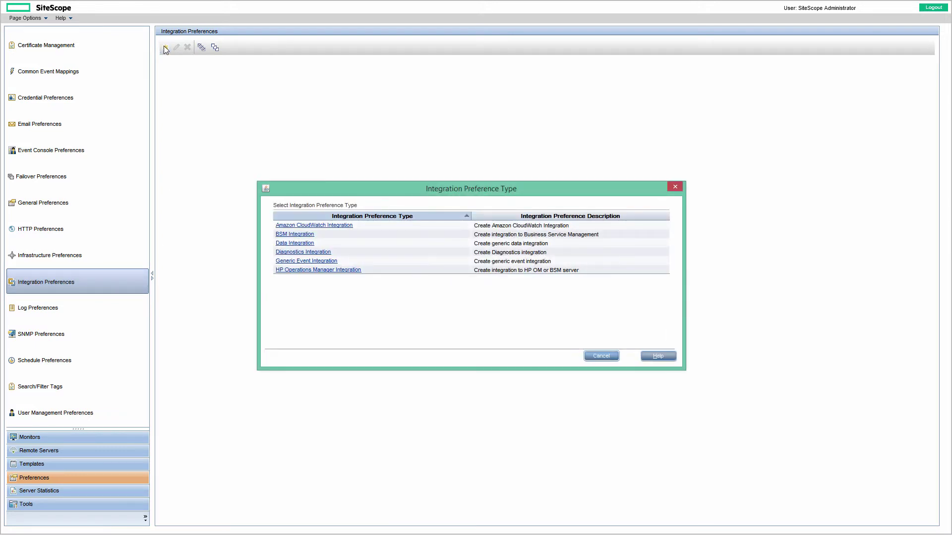
pyautogui.click(308, 271)
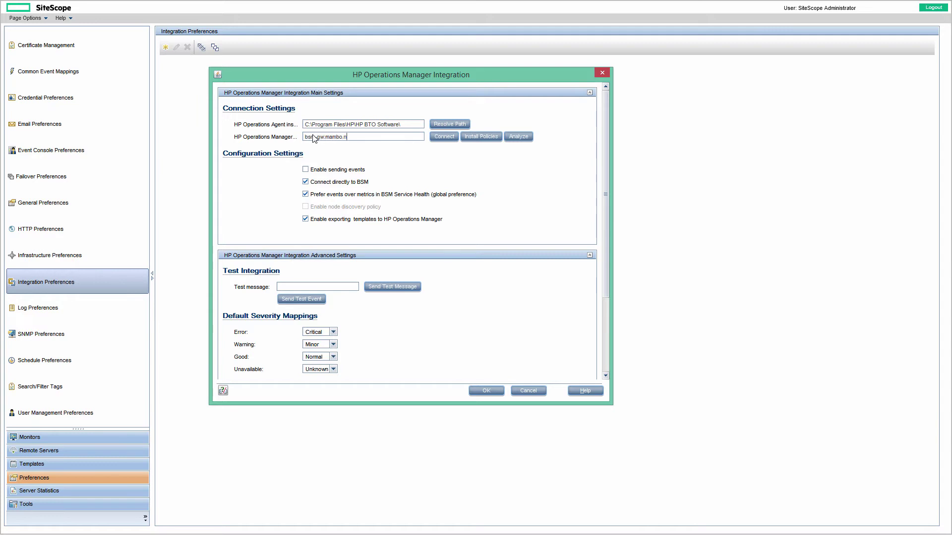
pyautogui.write('t')
pyautogui.click(306, 170)
pyautogui.click(306, 220)
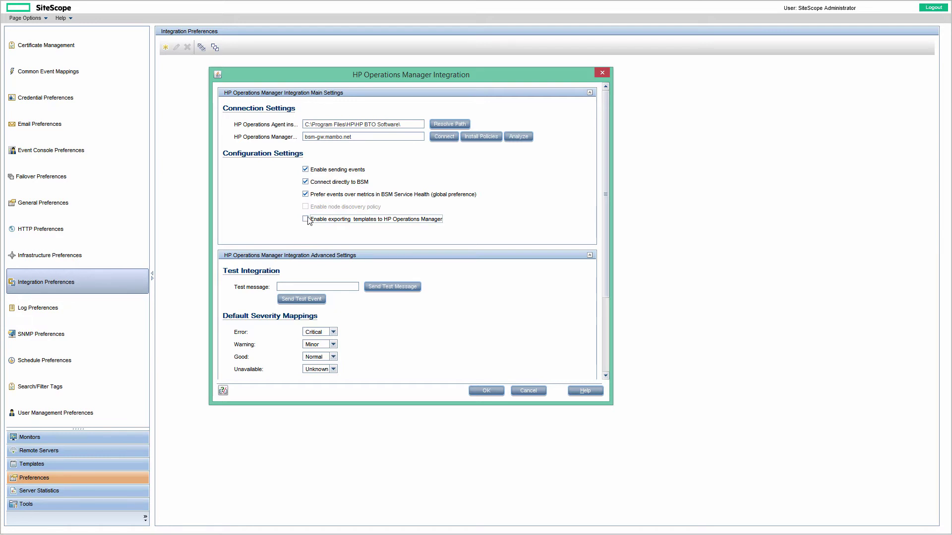
pyautogui.click(445, 137)
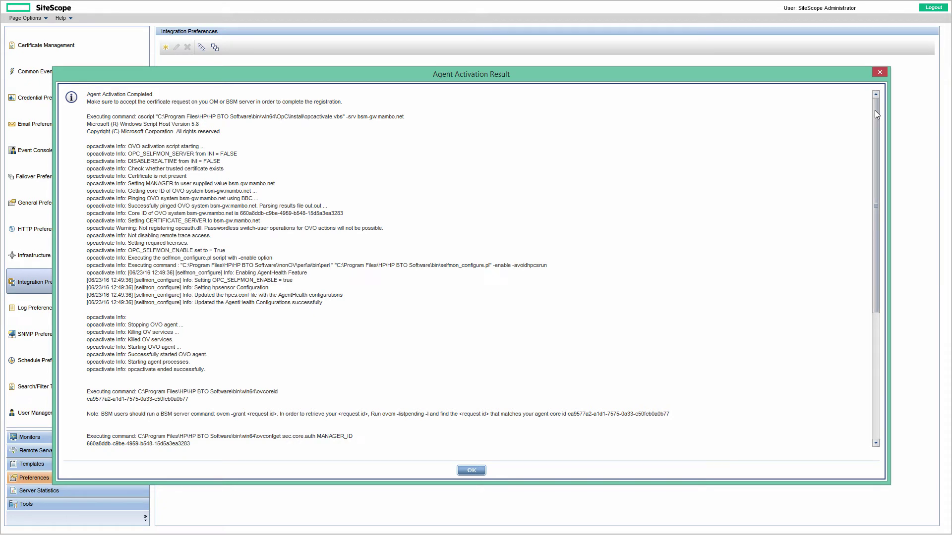
# - Review and close the agent activation result, then open OMi's Administration menu
pyautogui.moveTo(875, 114)
pyautogui.mouseDown()
pyautogui.moveTo(884, 252)
pyautogui.moveTo(862, 99)
pyautogui.mouseUp()
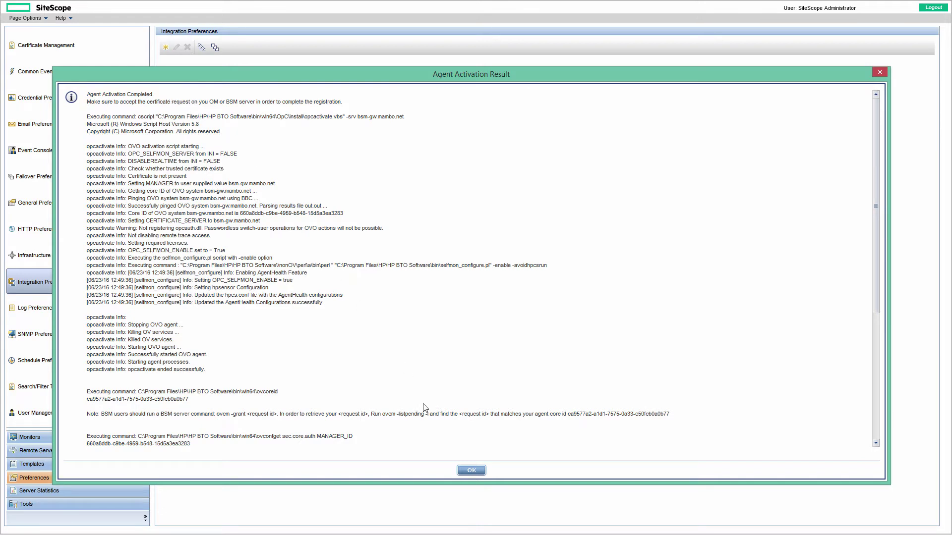
pyautogui.click(471, 471)
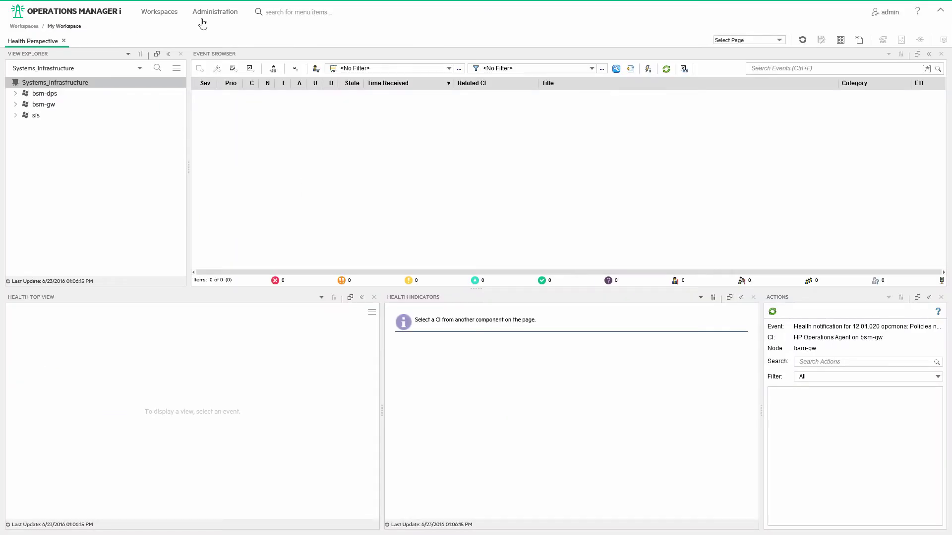
pyautogui.click(212, 15)
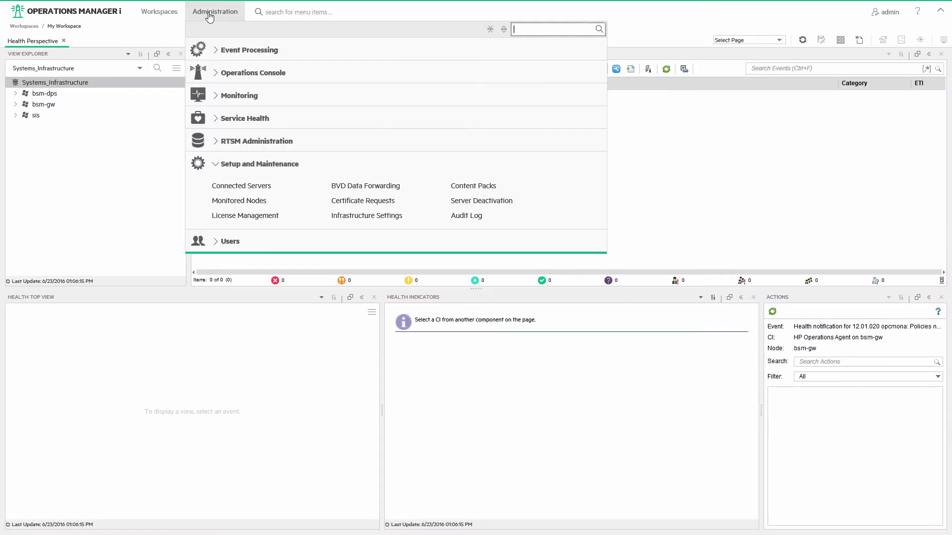
# - Grant the pending SIS.mambo.net certificate request in OMi and refresh to see Succeeded
pyautogui.click(352, 205)
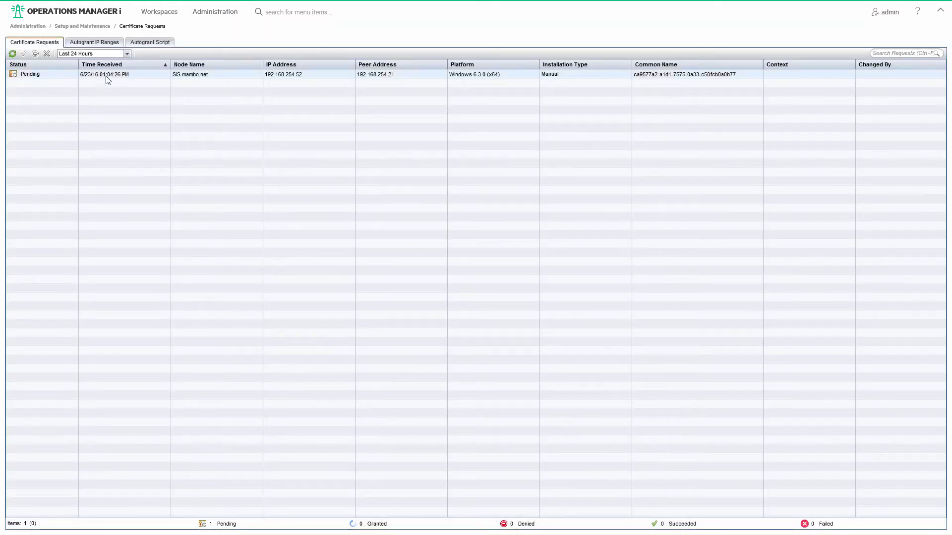
pyautogui.click(190, 77)
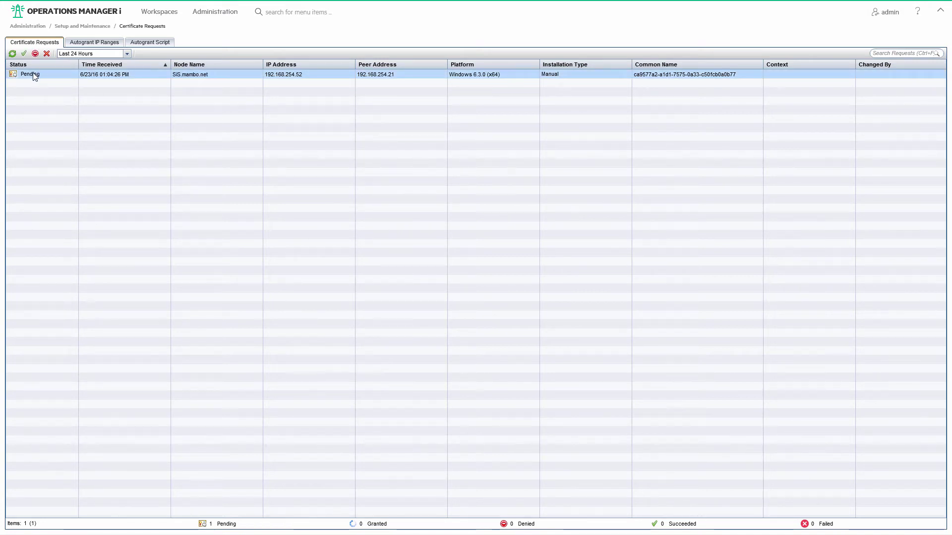
pyautogui.click(24, 54)
pyautogui.click(13, 54)
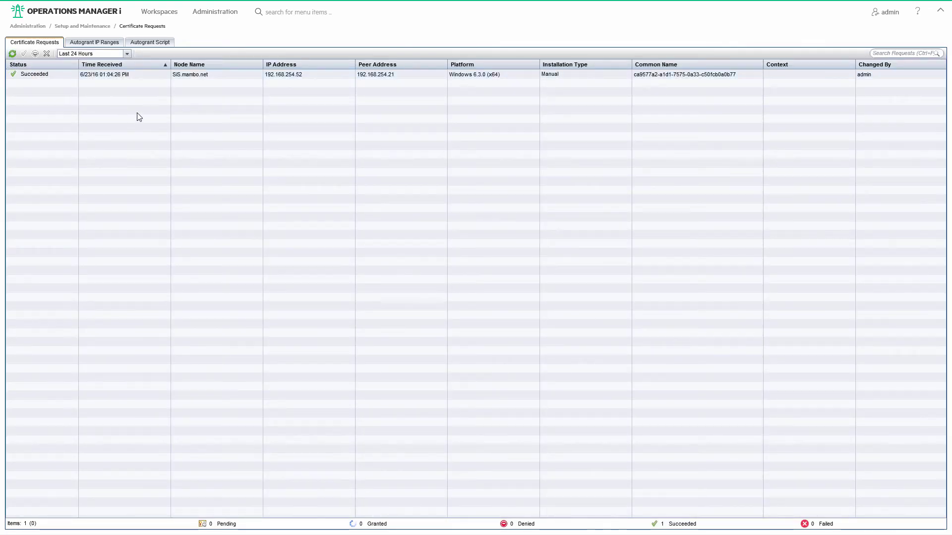
# - Back in SiteScope, sign and install the integration policies and close the result
pyautogui.moveTo(200, 4)
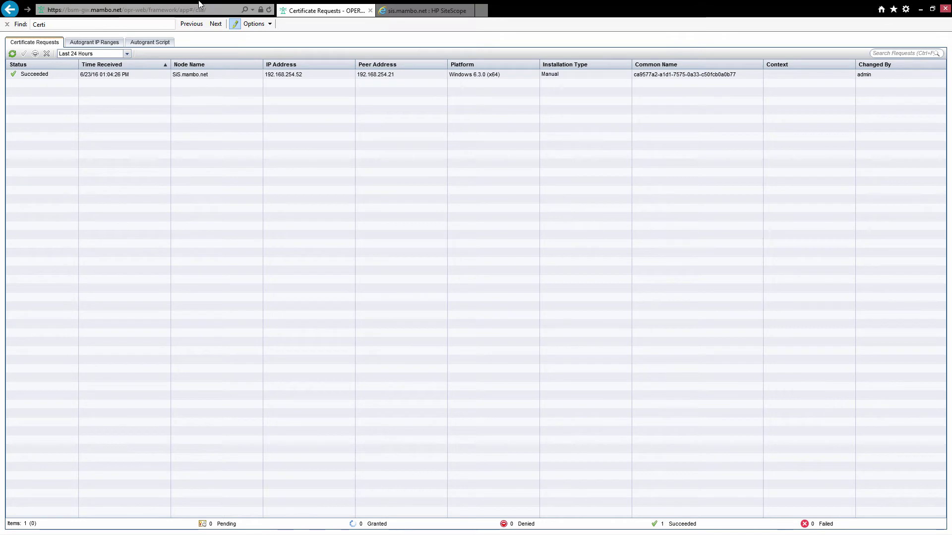
pyautogui.click(410, 12)
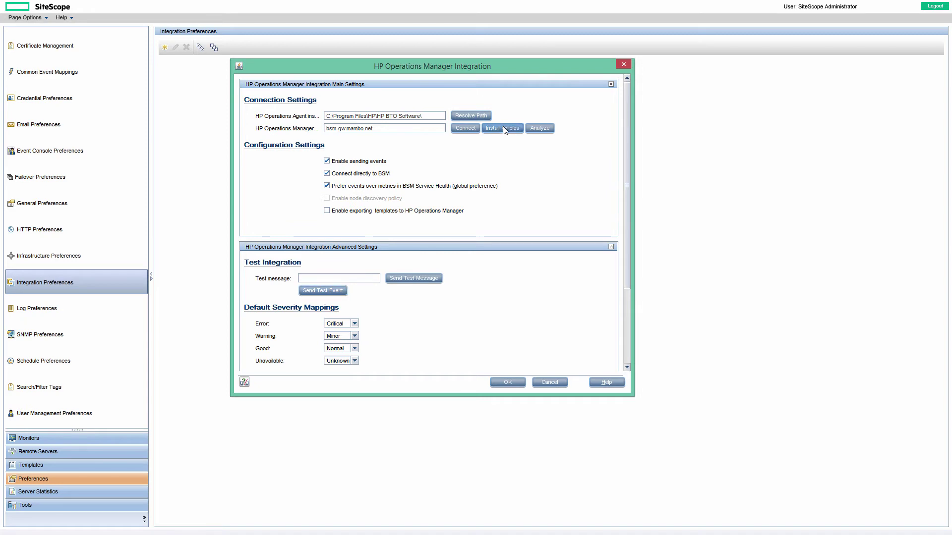
pyautogui.click(502, 129)
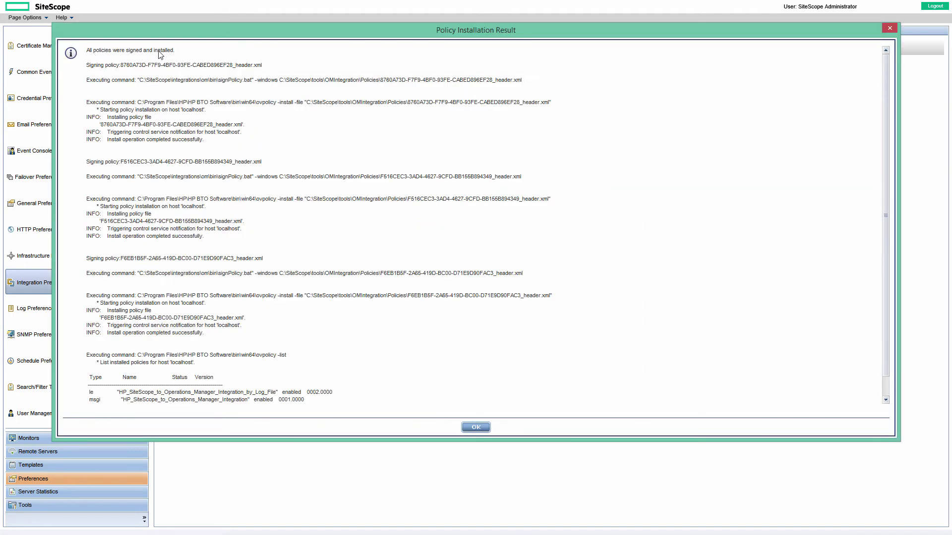
pyautogui.moveTo(165, 54); pyautogui.dragTo(85, 54)
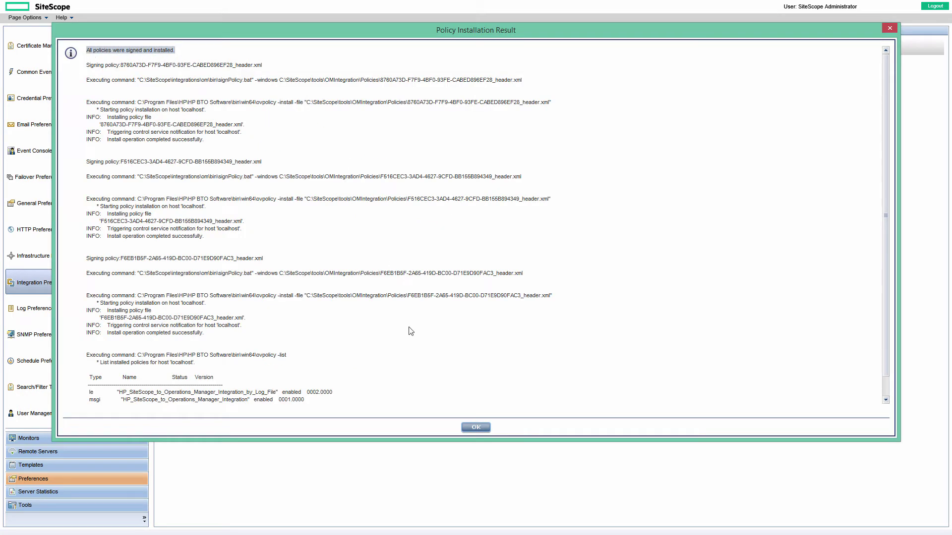
pyautogui.click(472, 427)
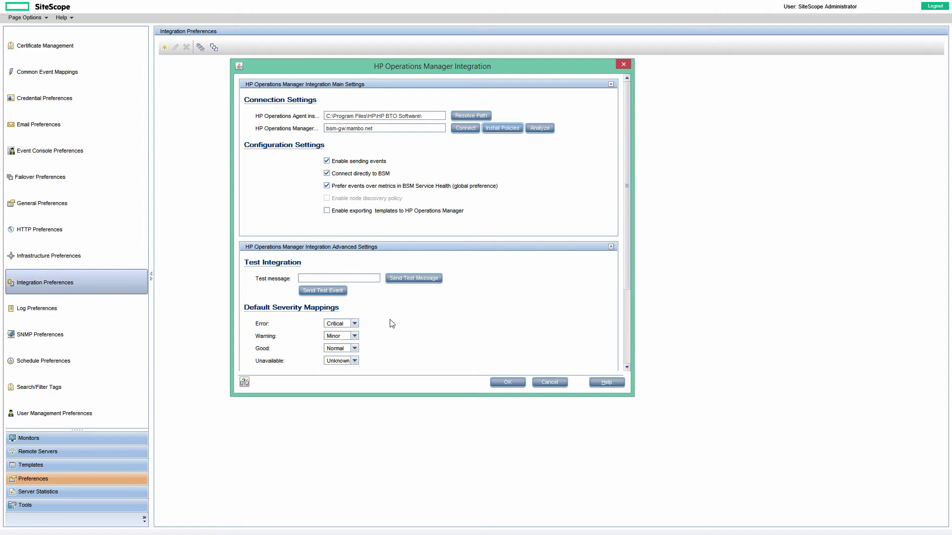
# - Send a test event to OMi, close its confirmation, and move the integration dialog aside
pyautogui.click(321, 291)
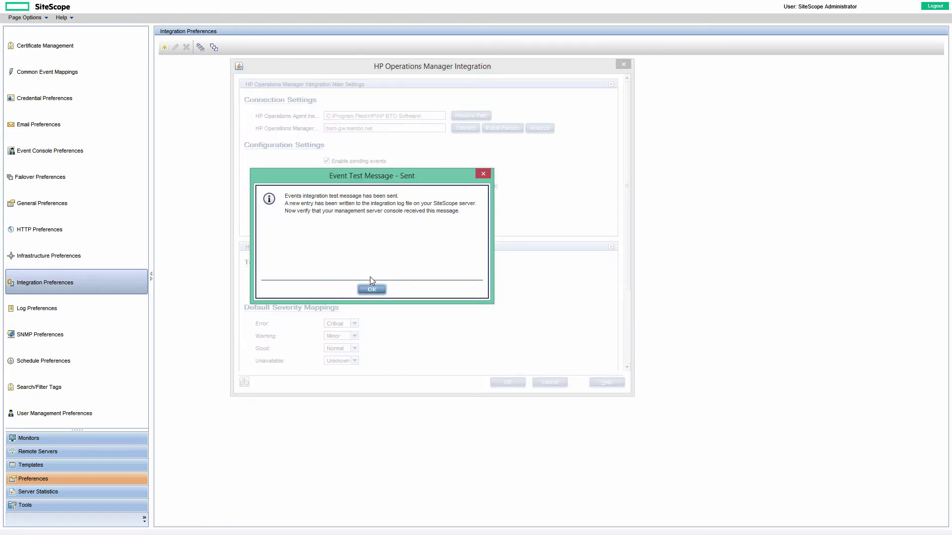
pyautogui.click(371, 290)
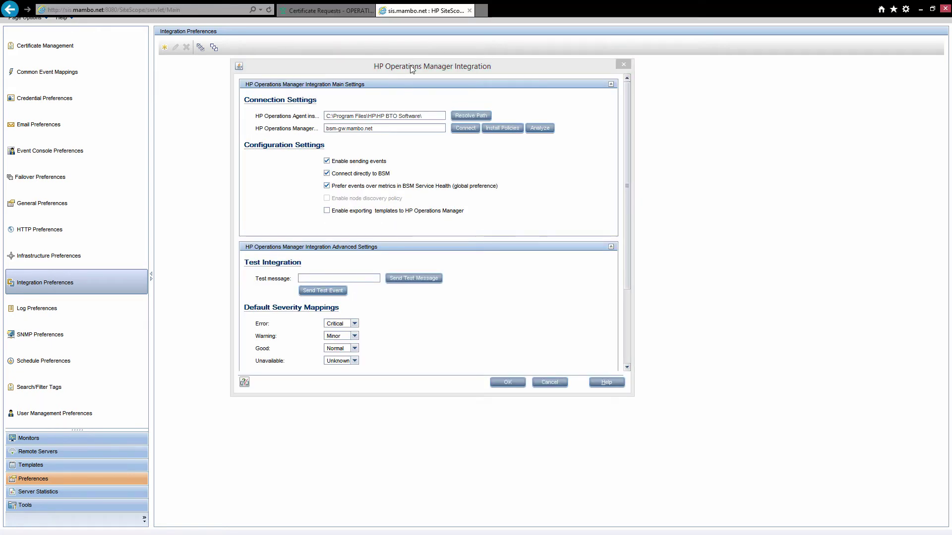
pyautogui.moveTo(409, 65); pyautogui.dragTo(0, 66)
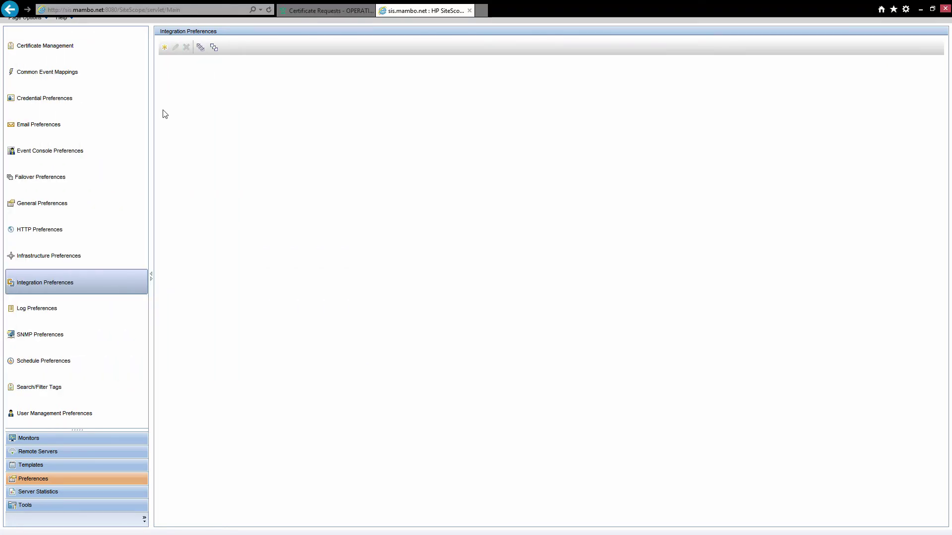
# - In OMi's My Workspace, show the details of the SiteScope test event
pyautogui.click(317, 11)
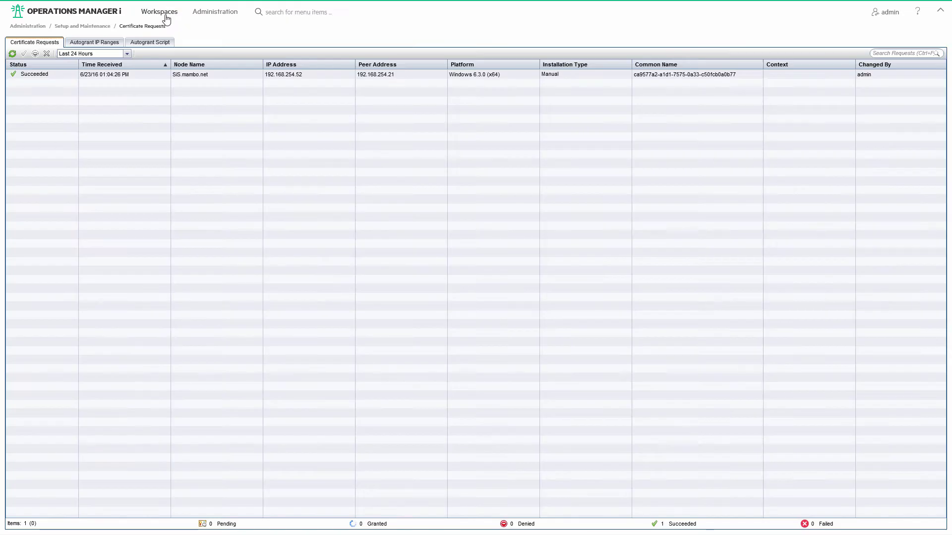
pyautogui.click(166, 18)
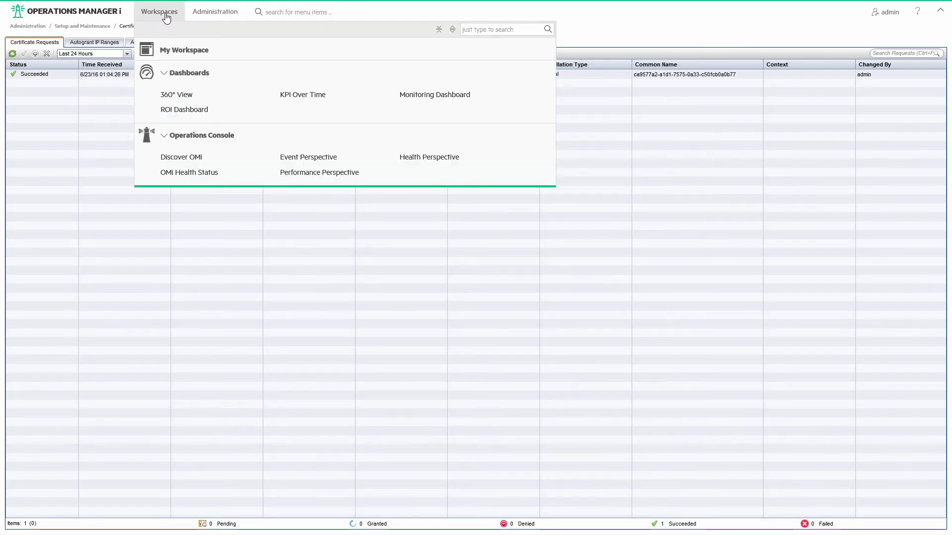
pyautogui.click(186, 56)
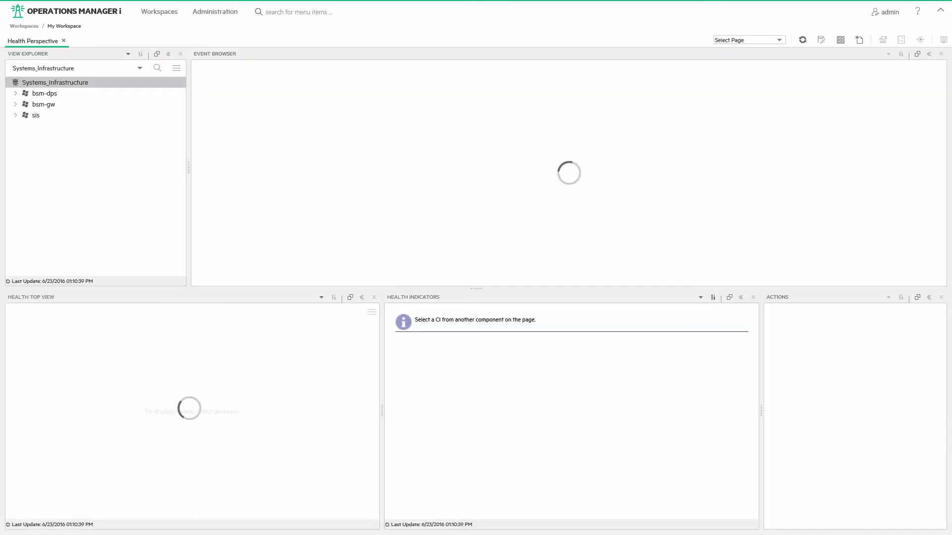
pyautogui.click(486, 98)
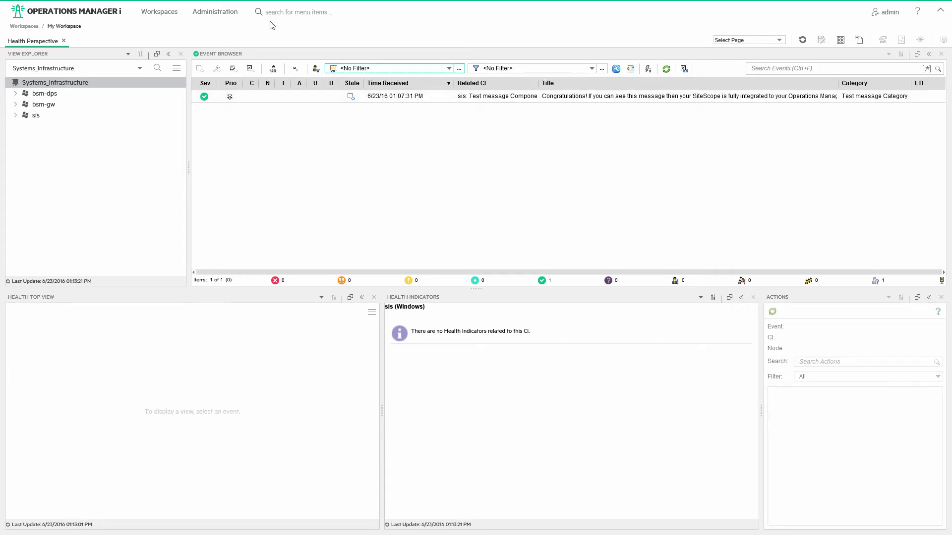
# - Back in SiteScope, save the Operations Manager integration for bsm-gw.mambo.net and dismiss the Disable policy result
pyautogui.moveTo(207, 1)
pyautogui.click(407, 11)
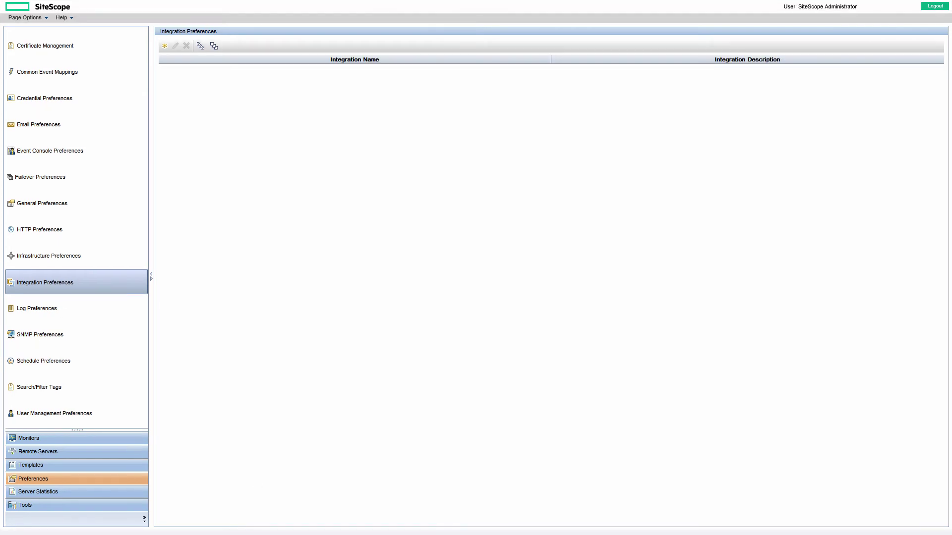
pyautogui.moveTo(311, 88); pyautogui.dragTo(543, 85)
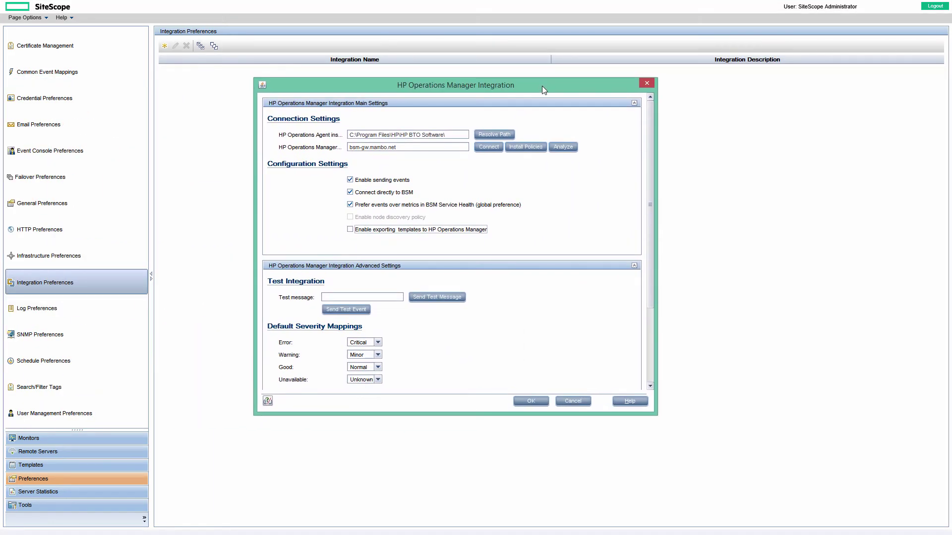
pyautogui.click(529, 400)
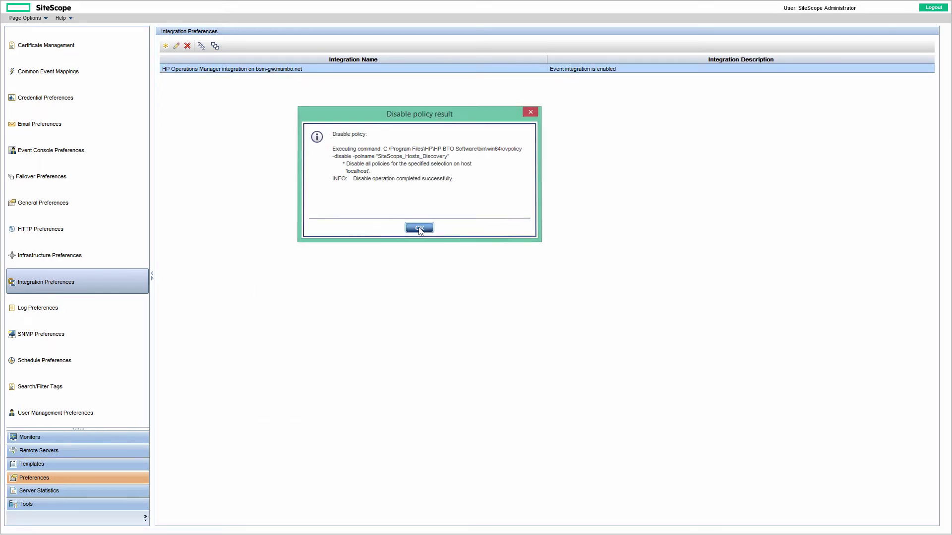
pyautogui.click(419, 229)
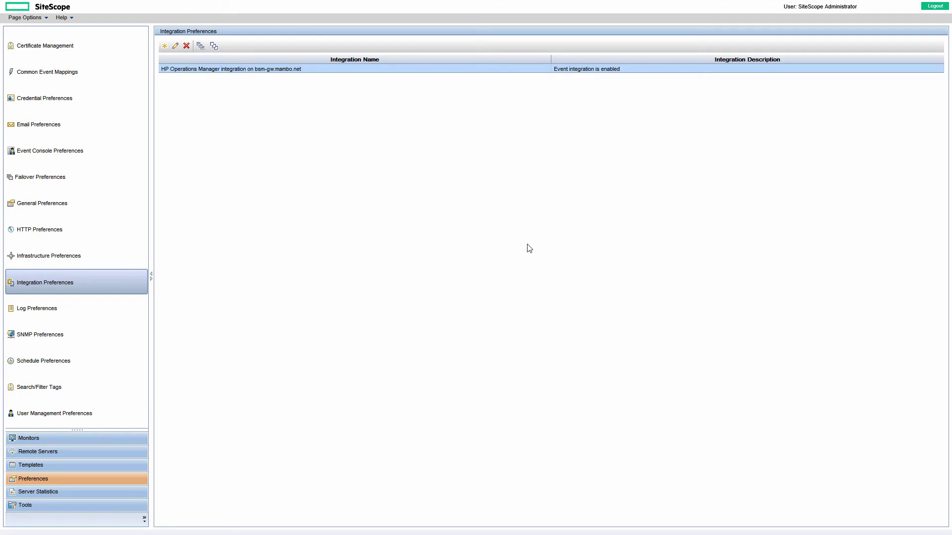
# - Import ca_certificate.crt from the All Certificates folder as a trusted certificate in Certificate Management
pyautogui.click(55, 49)
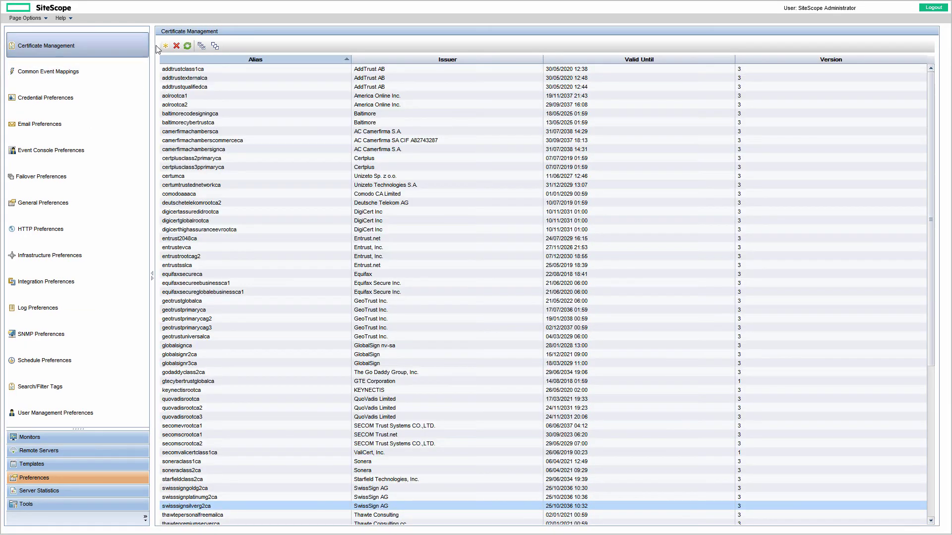
pyautogui.click(165, 46)
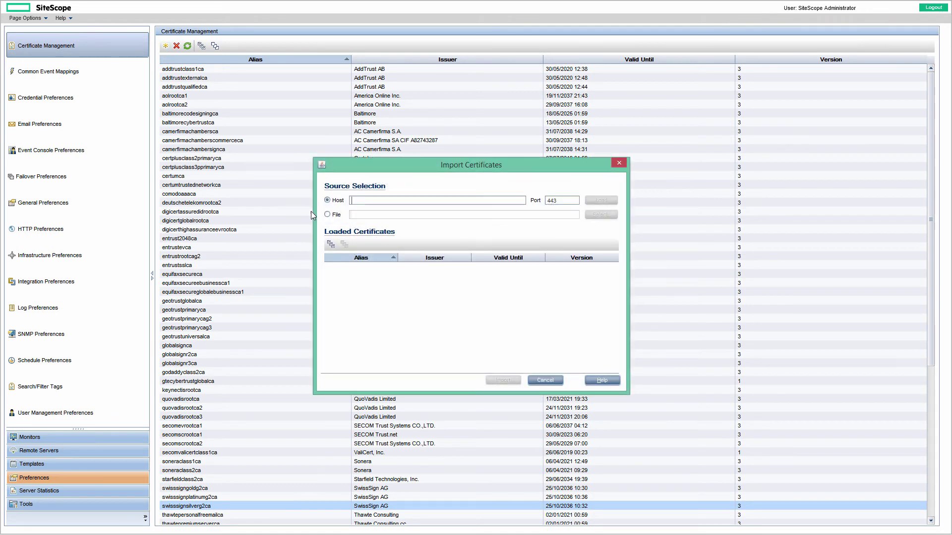
pyautogui.click(327, 214)
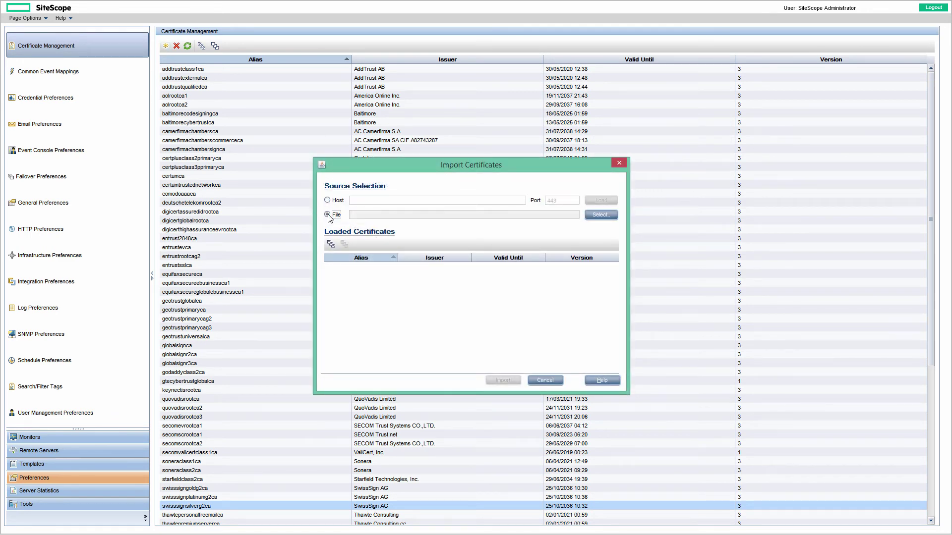
pyautogui.click(593, 213)
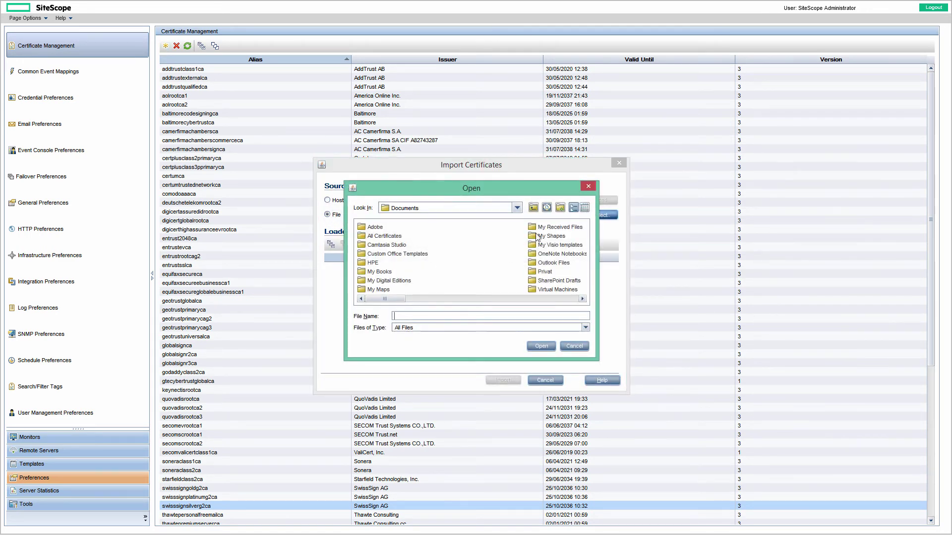
pyautogui.doubleClick(389, 237)
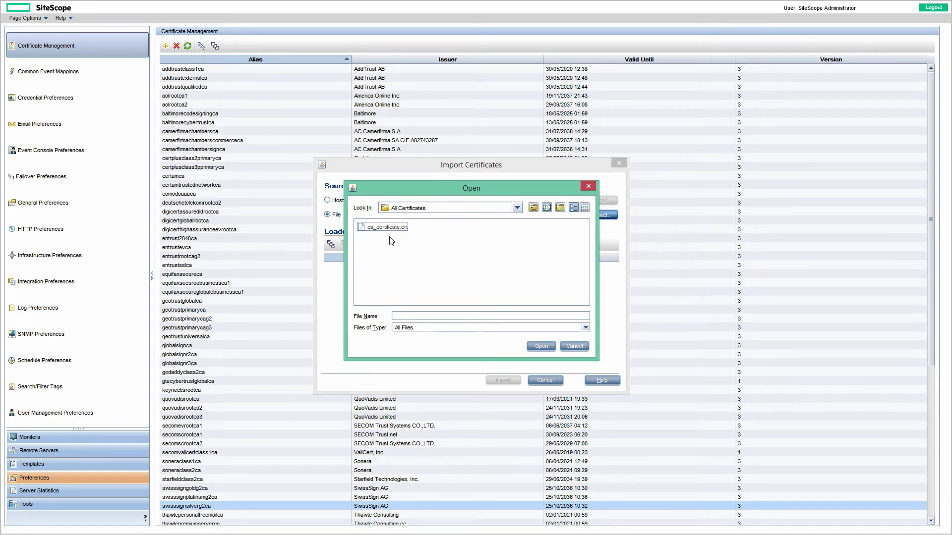
pyautogui.click(395, 229)
pyautogui.click(539, 346)
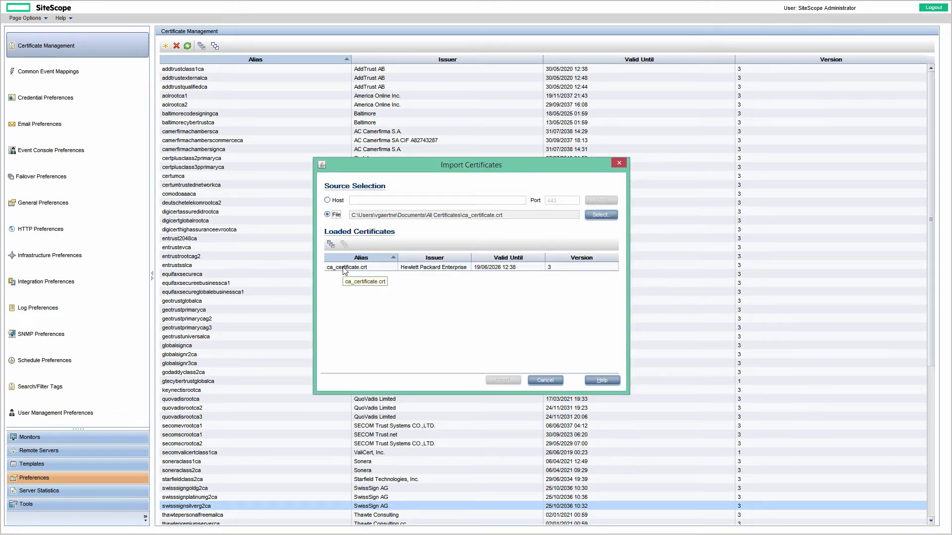
pyautogui.click(361, 267)
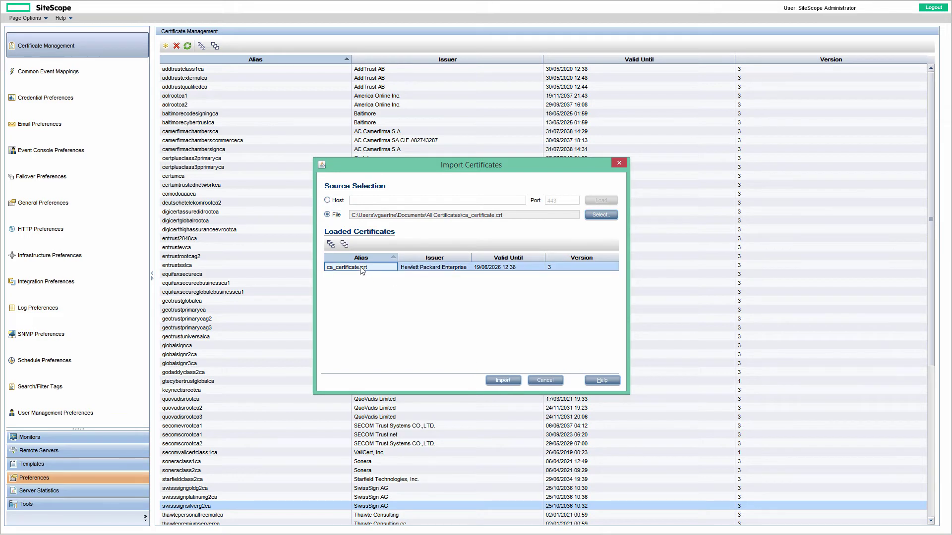
pyautogui.click(502, 381)
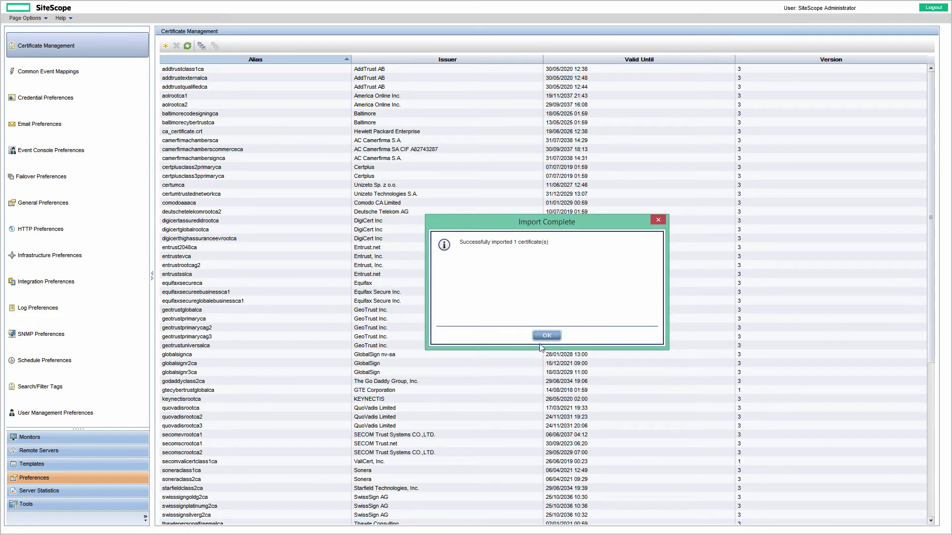
pyautogui.click(546, 337)
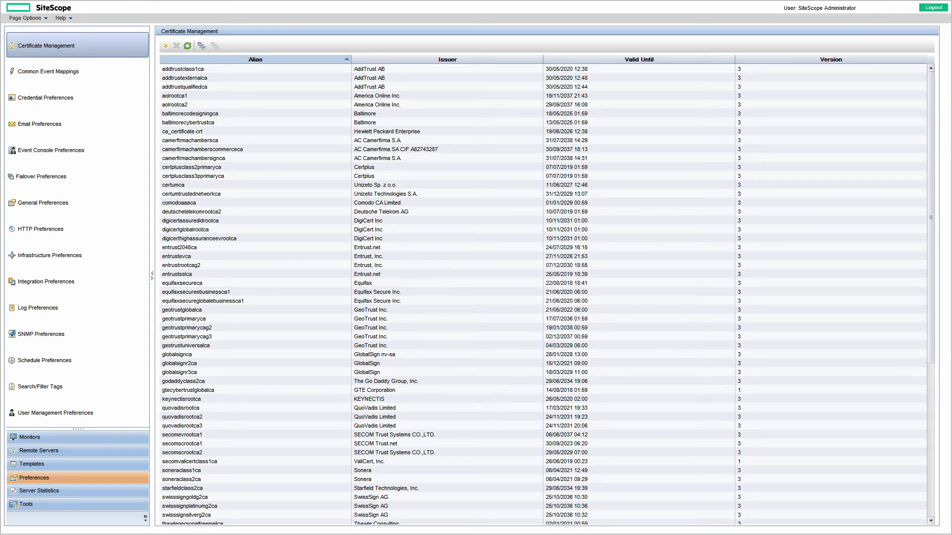
# - In OMi, filter Connected Servers to SiteScope and list the server types available for a new connection
pyautogui.click(297, 8)
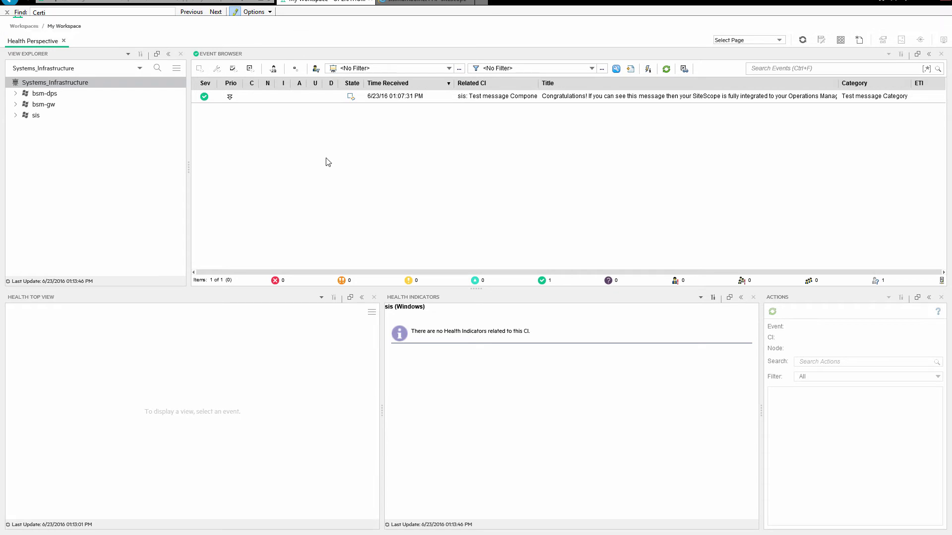
pyautogui.click(221, 11)
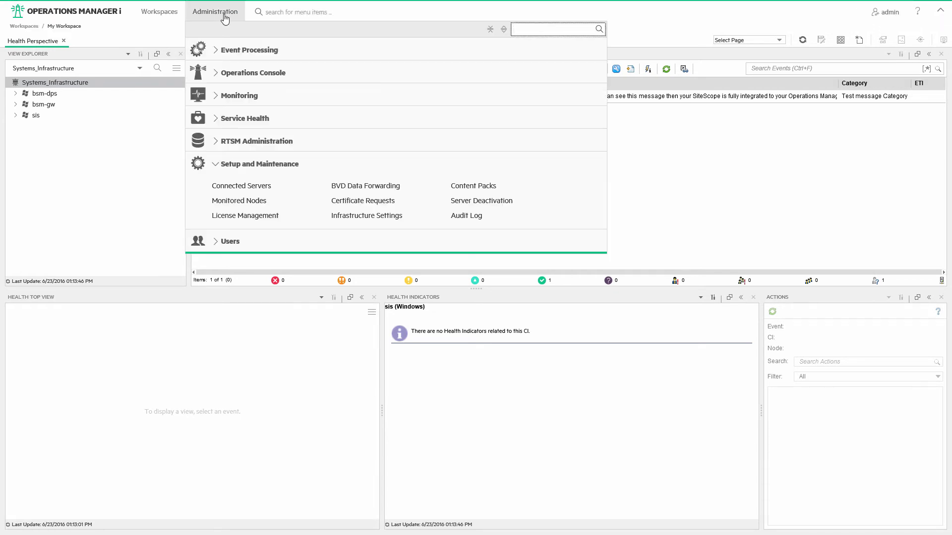
pyautogui.click(259, 191)
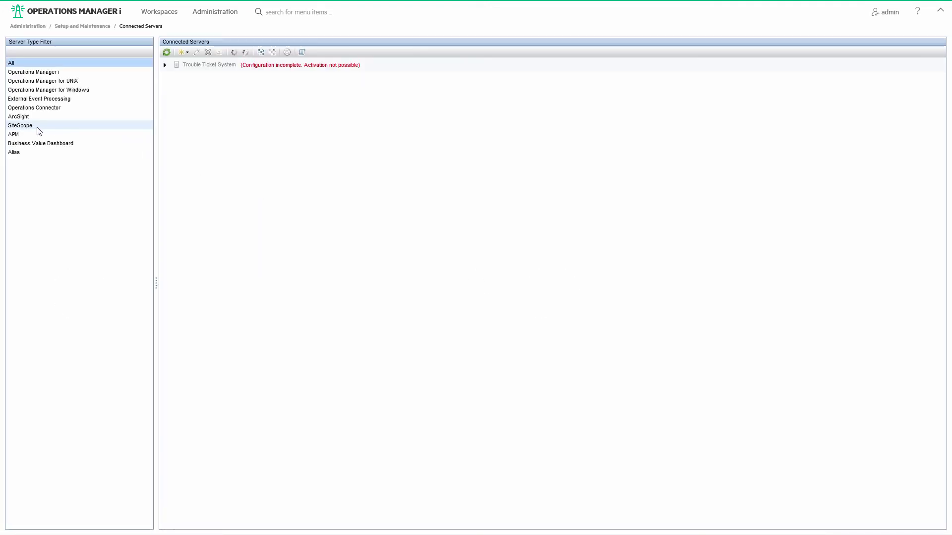
pyautogui.click(40, 130)
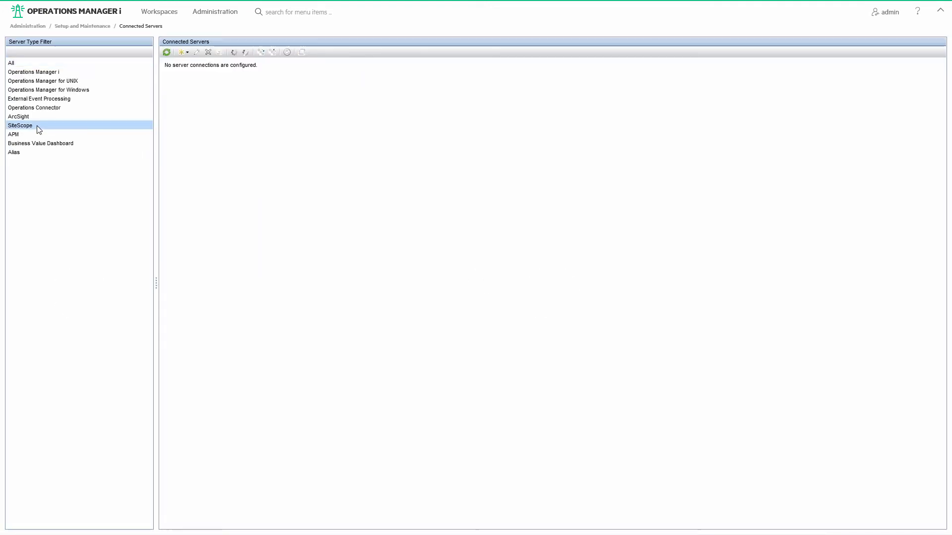
pyautogui.click(183, 52)
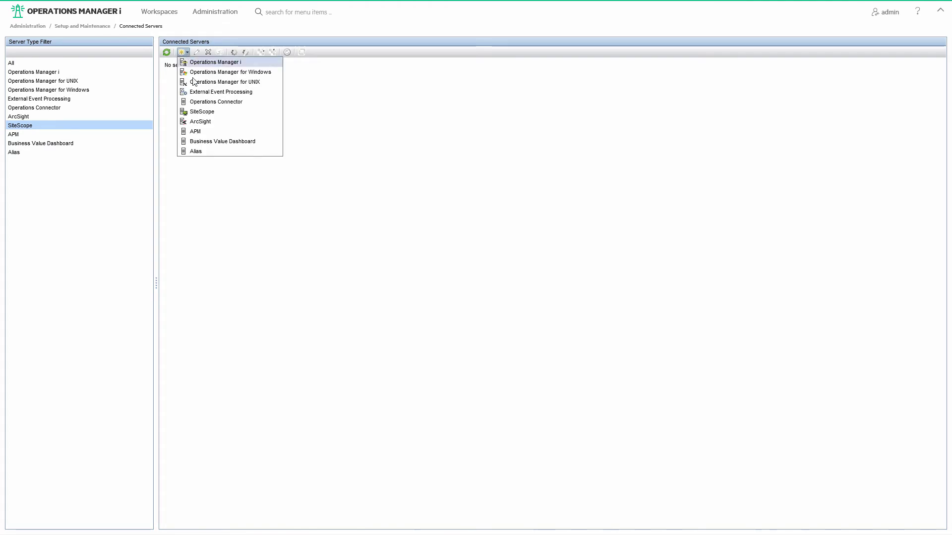
# - Create a new SiteScope connection named 'SiS on sis.mambo.net' with host sis.mambo.net
pyautogui.click(191, 112)
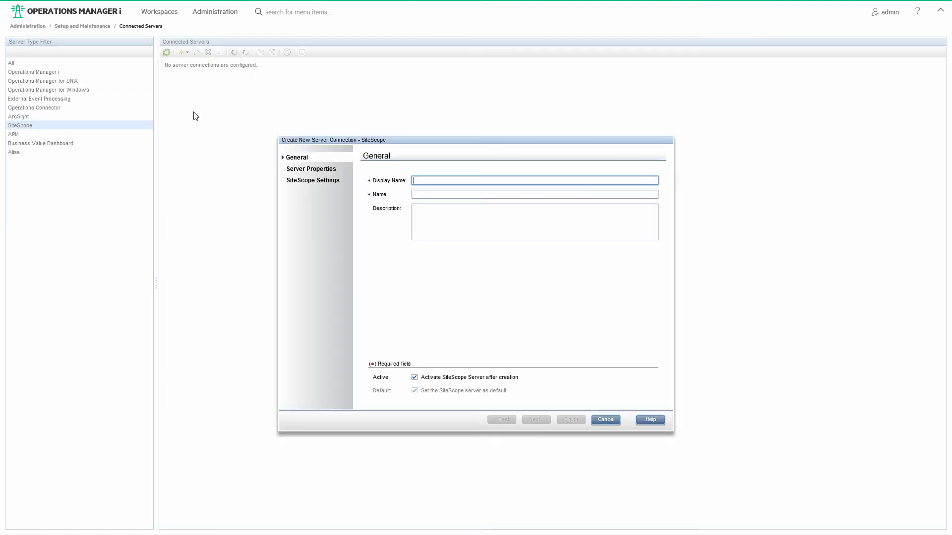
pyautogui.write('SiS on sis.mambo.net')
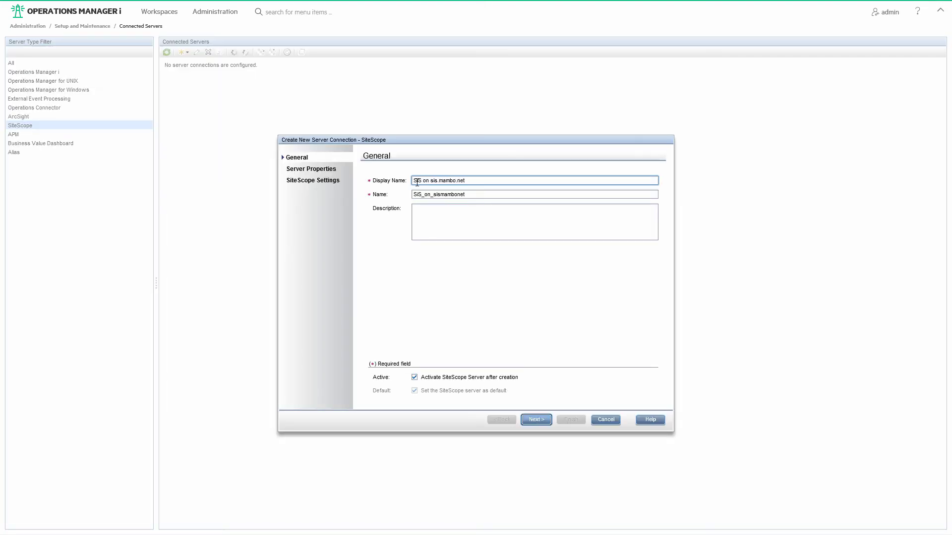
pyautogui.click(536, 420)
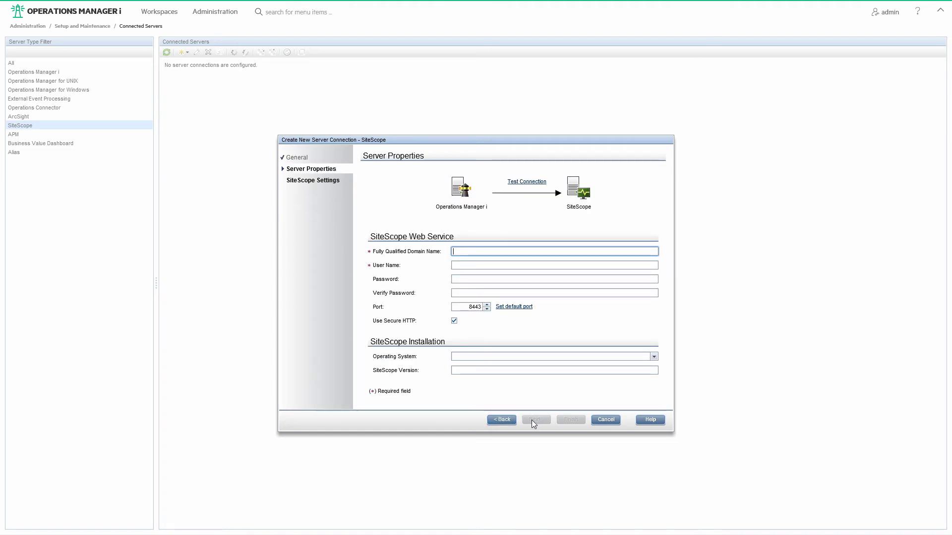
pyautogui.write('sis.mambo.net')
# - Enter and confirm the SiteScope password and turn off secure HTTP so it uses port 8080
pyautogui.press('Tab')
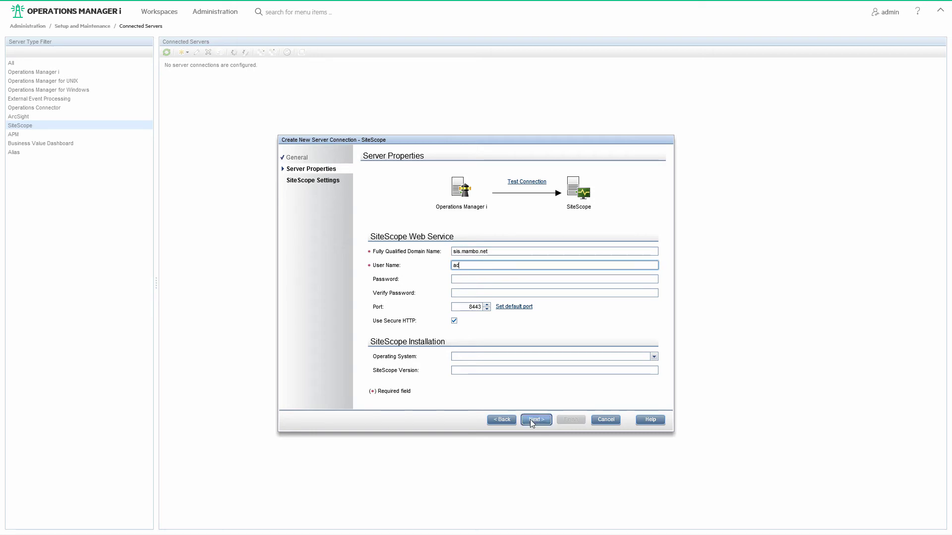
pyautogui.press('Tab')
pyautogui.write('********')
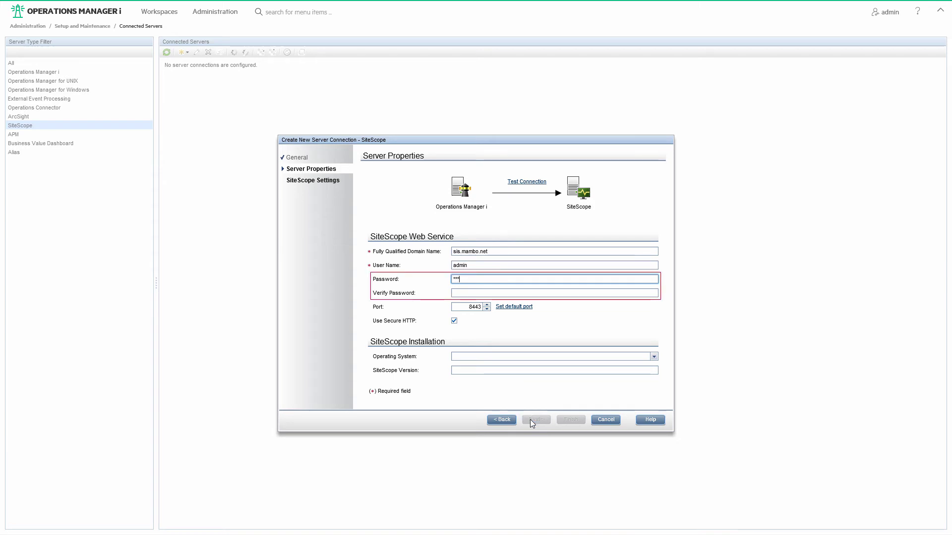
pyautogui.press('Tab')
pyautogui.write('********')
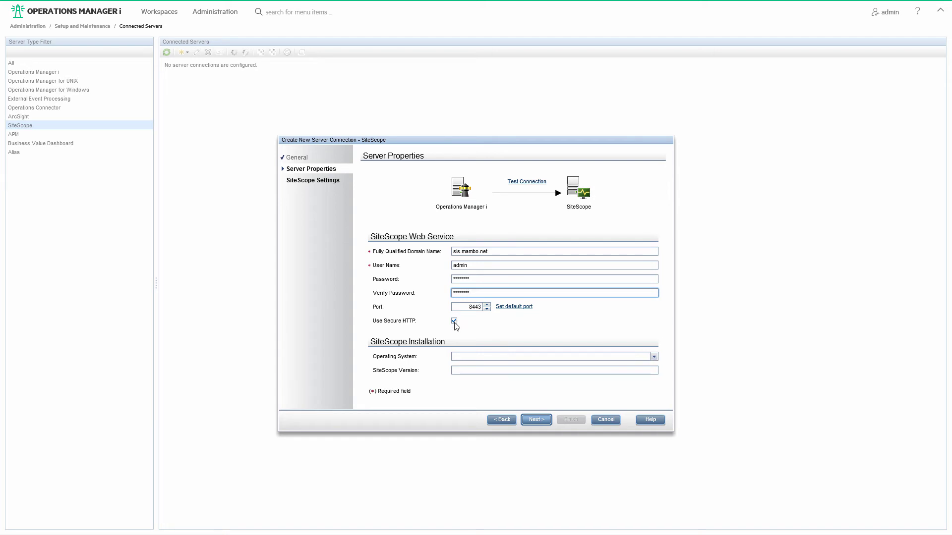
pyautogui.click(454, 321)
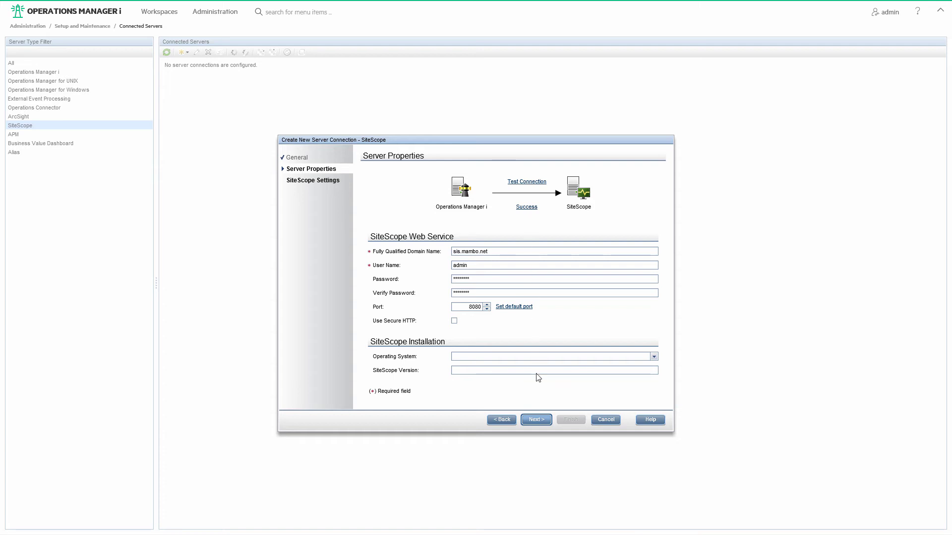
# - Fill in the OMi credentials user name, password and confirmation, then finish creating the SiteScope connection
pyautogui.click(536, 420)
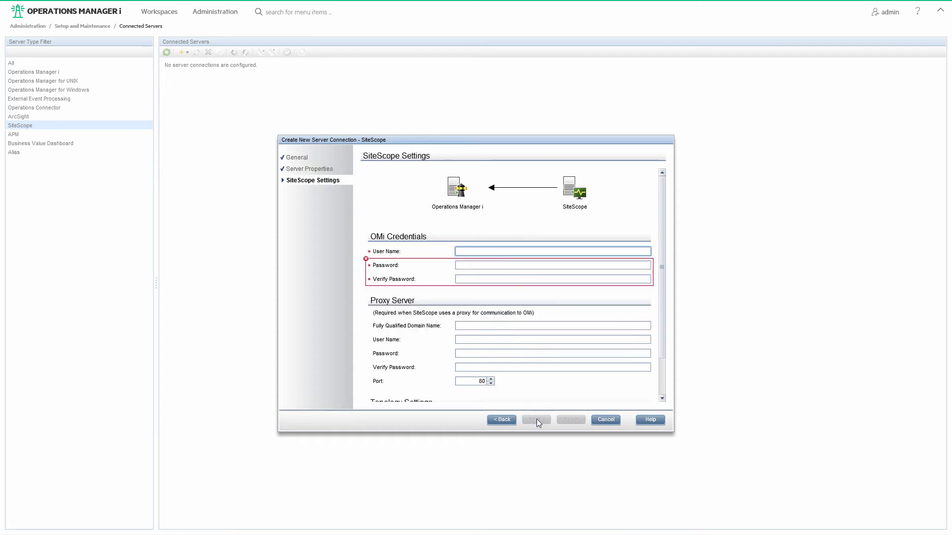
pyautogui.click(465, 249)
pyautogui.write('sisomiintegruser')
pyautogui.click(463, 264)
pyautogui.write('***')
pyautogui.press('Tab')
pyautogui.write('****************')
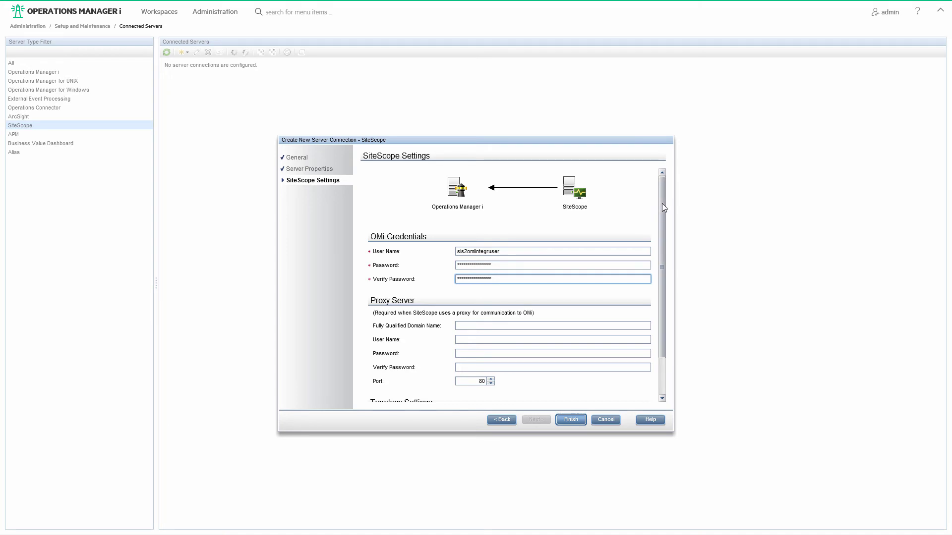
pyautogui.moveTo(664, 207); pyautogui.dragTo(661, 250)
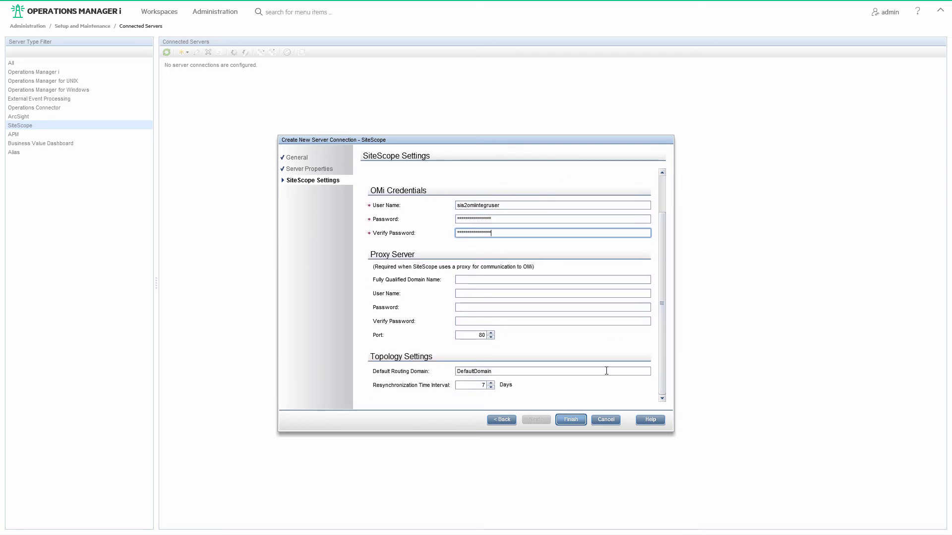
pyautogui.click(572, 419)
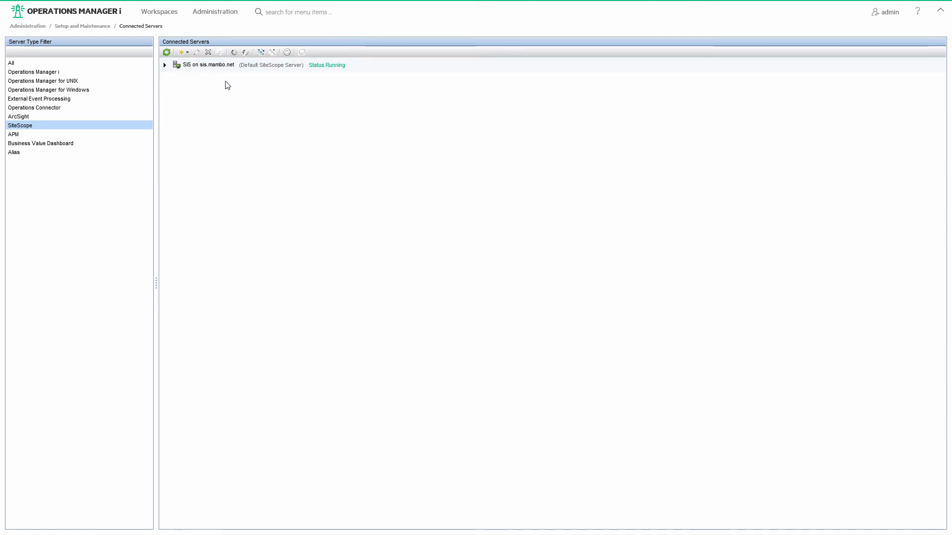
# - Refresh Connected Servers and expand SiS on sis.mambo.net to confirm its registration succeeded
pyautogui.click(166, 53)
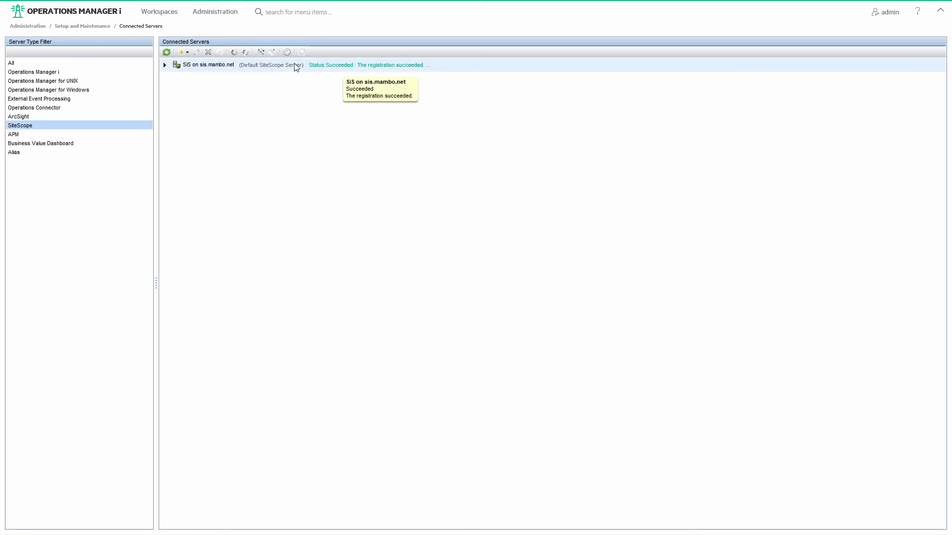
pyautogui.click(164, 65)
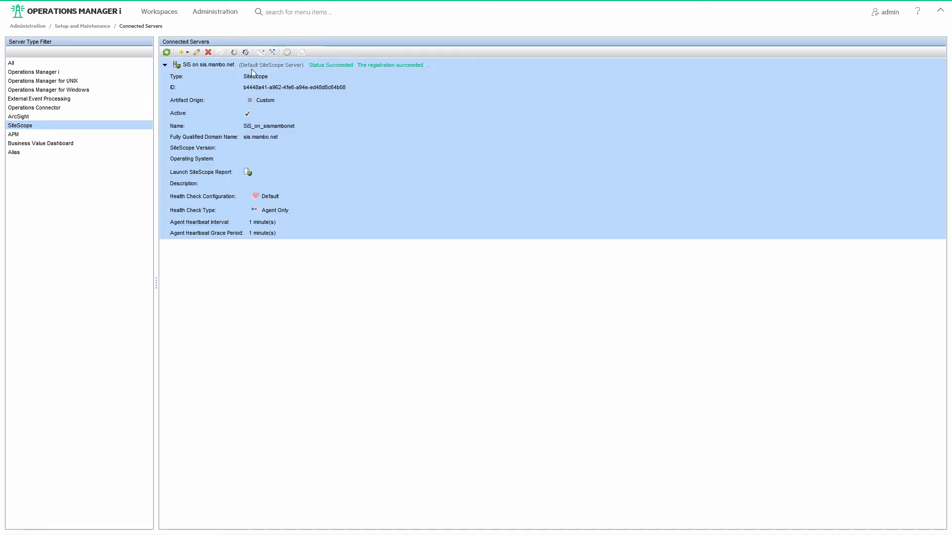
# - In SiteScope, reload Integration Preferences to show the new BSM integration on bsm-gw.mambo.net:443
pyautogui.moveTo(208, 2)
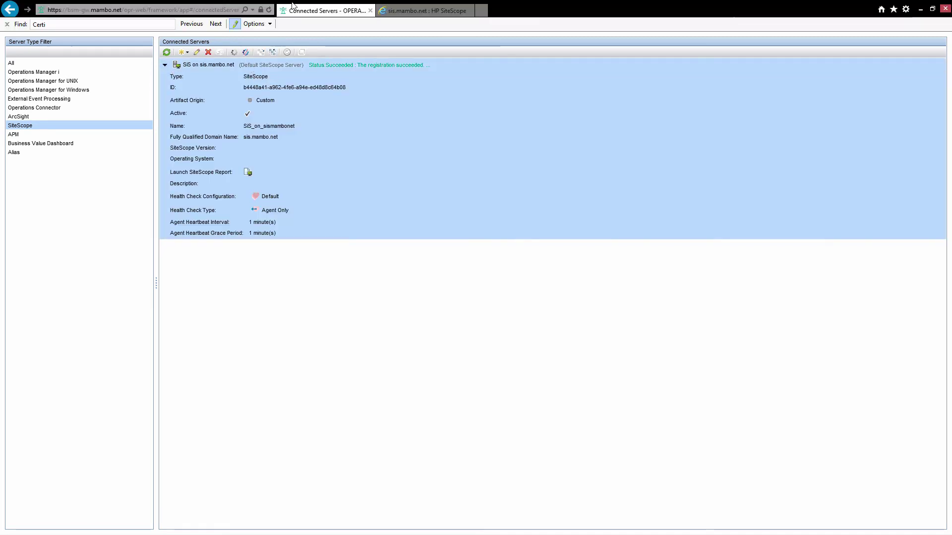
pyautogui.click(409, 13)
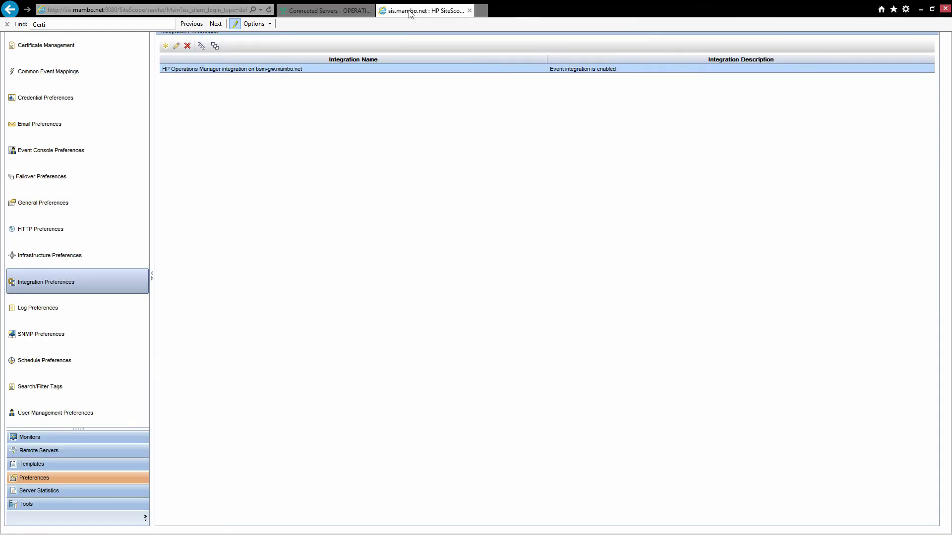
pyautogui.click(35, 259)
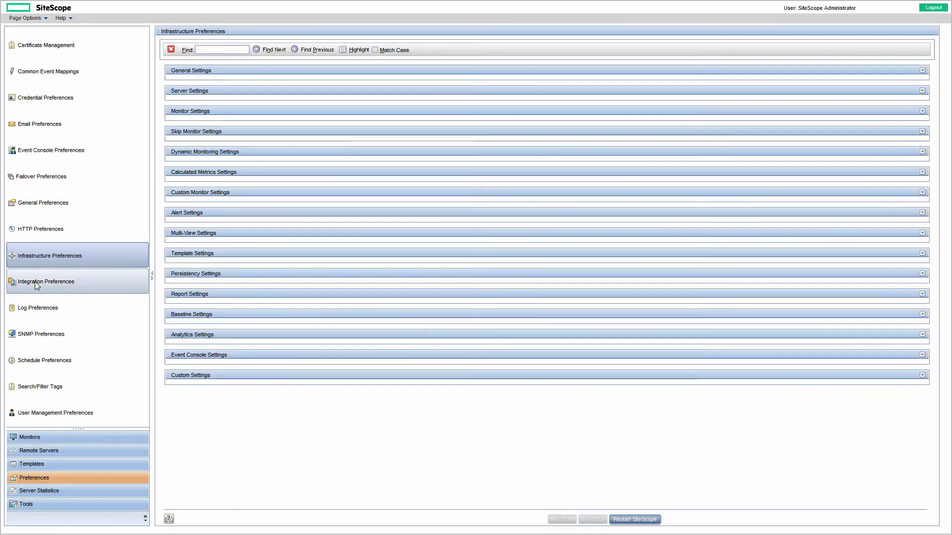
pyautogui.click(45, 286)
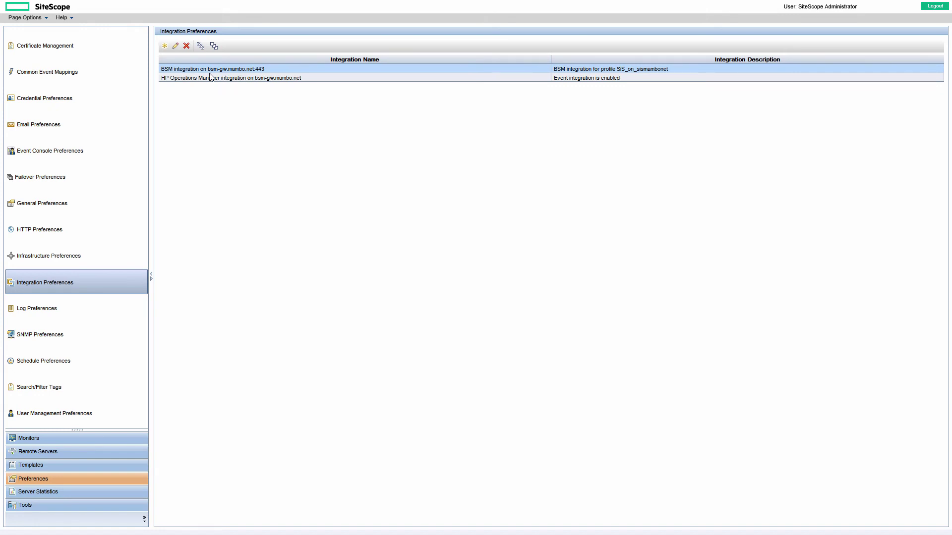
# - Change the default monitor event mapping title to '<<monitorName>>:' plus the threshold-crossed description message
pyautogui.click(75, 76)
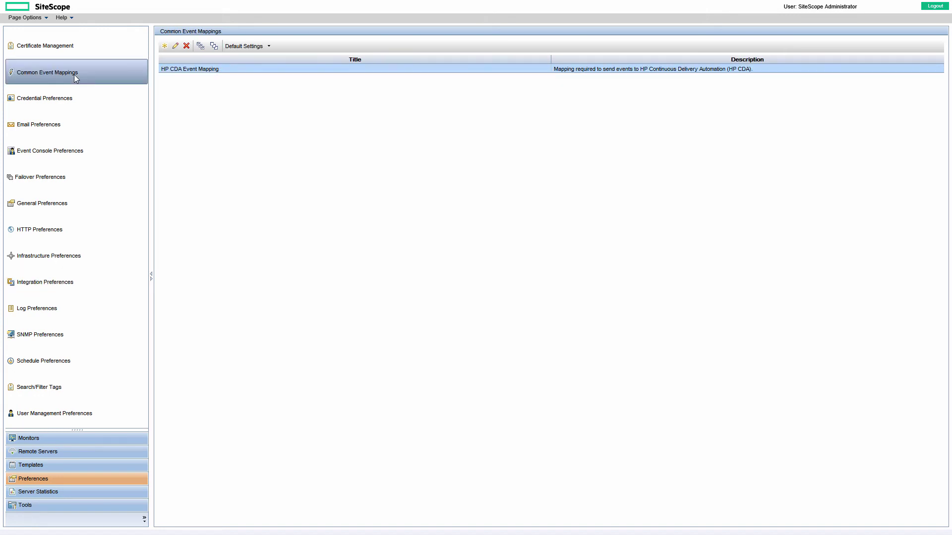
pyautogui.click(268, 46)
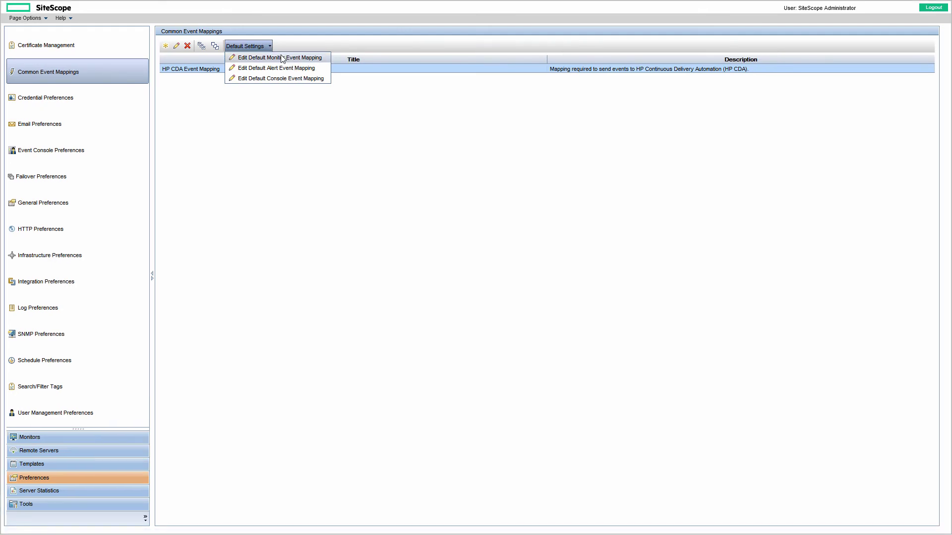
pyautogui.click(282, 58)
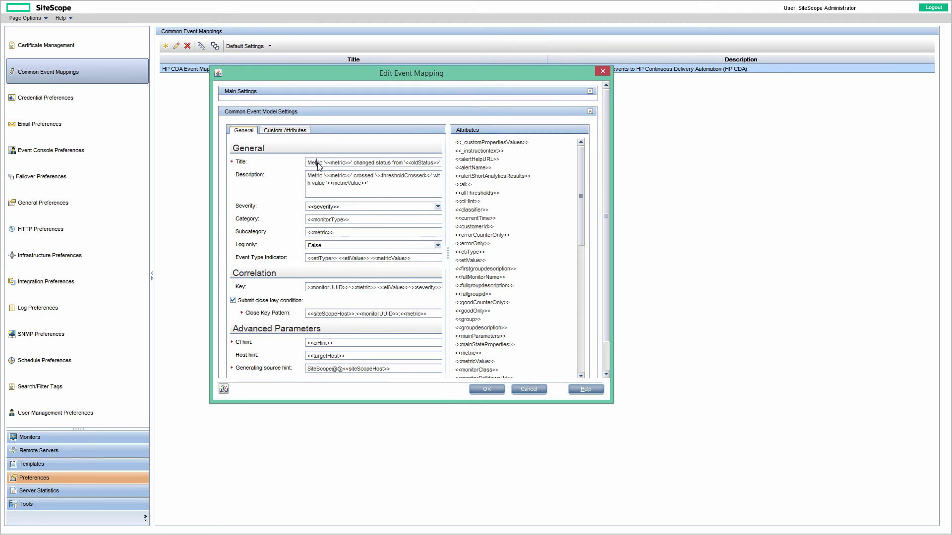
pyautogui.scroll(-6, 577, 218)
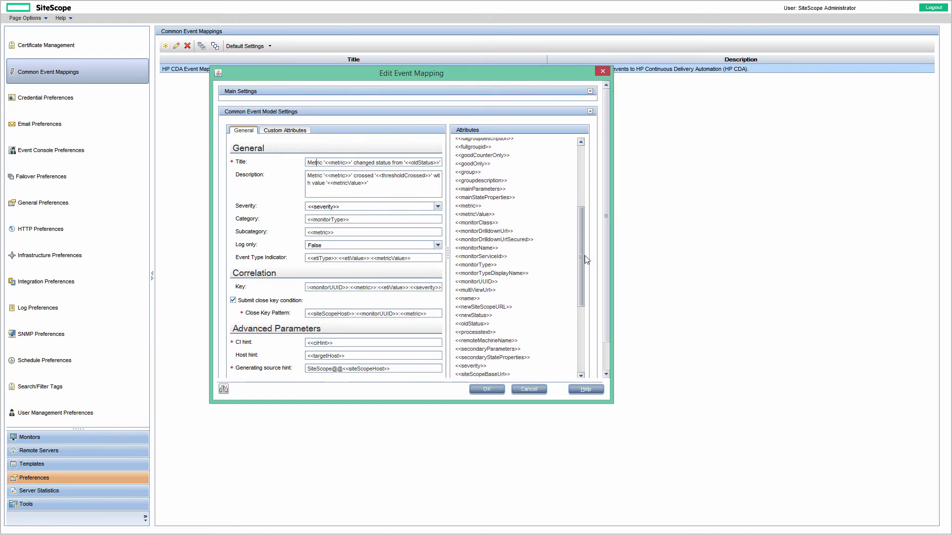
pyautogui.moveTo(469, 249); pyautogui.dragTo(310, 169)
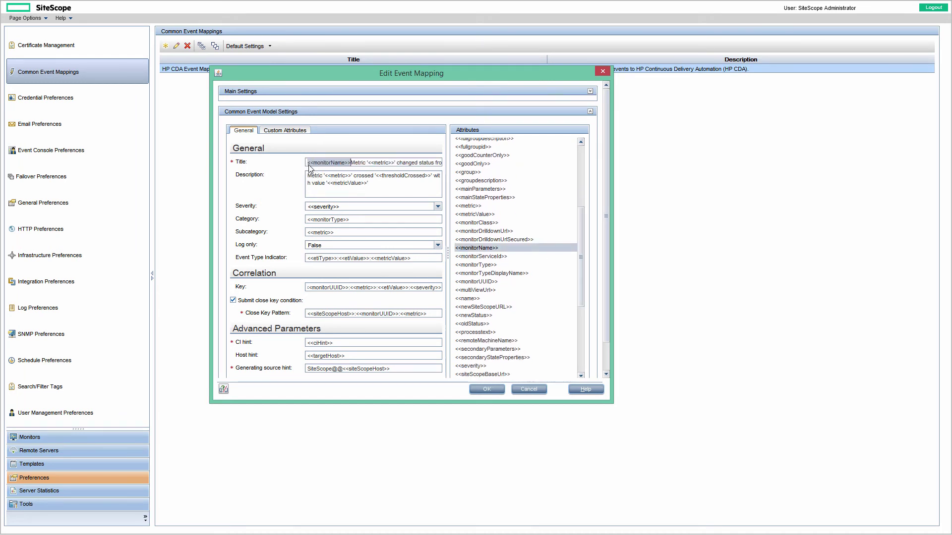
pyautogui.press('Right')
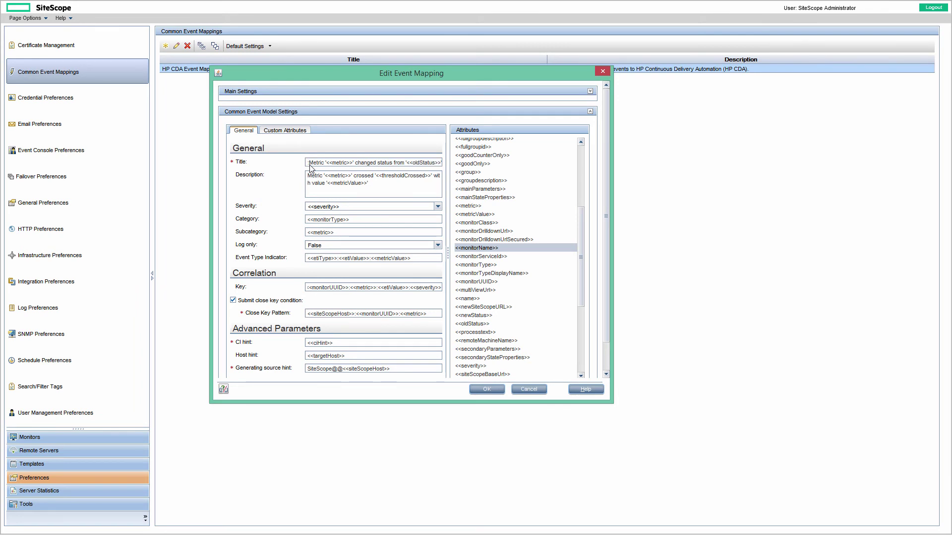
pyautogui.write(':')
pyautogui.moveTo(312, 164); pyautogui.dragTo(436, 163)
pyautogui.press('Delete')
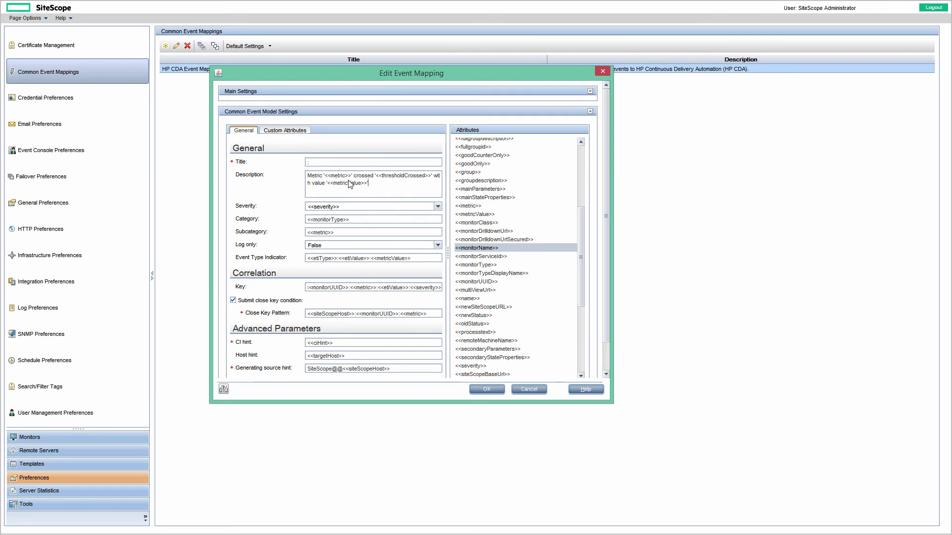
pyautogui.moveTo(378, 188); pyautogui.dragTo(300, 179)
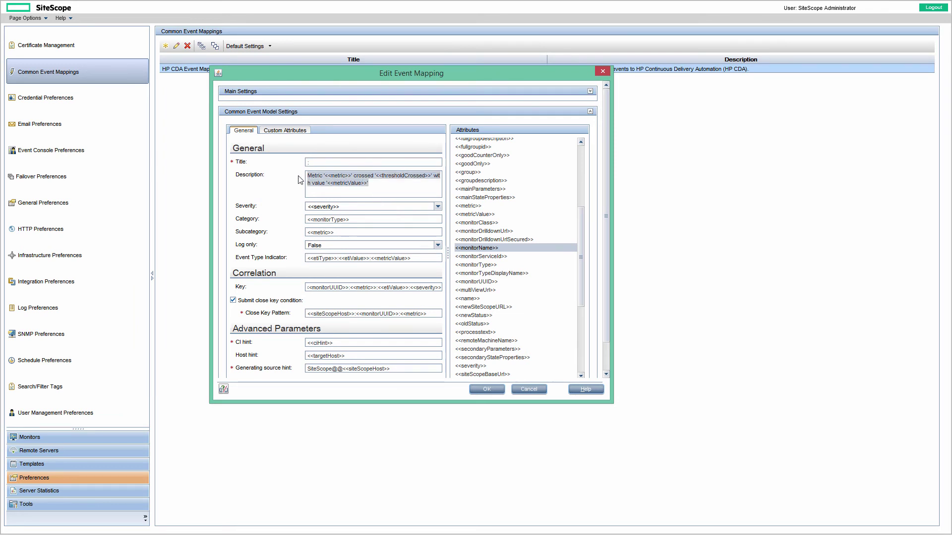
pyautogui.press('Delete')
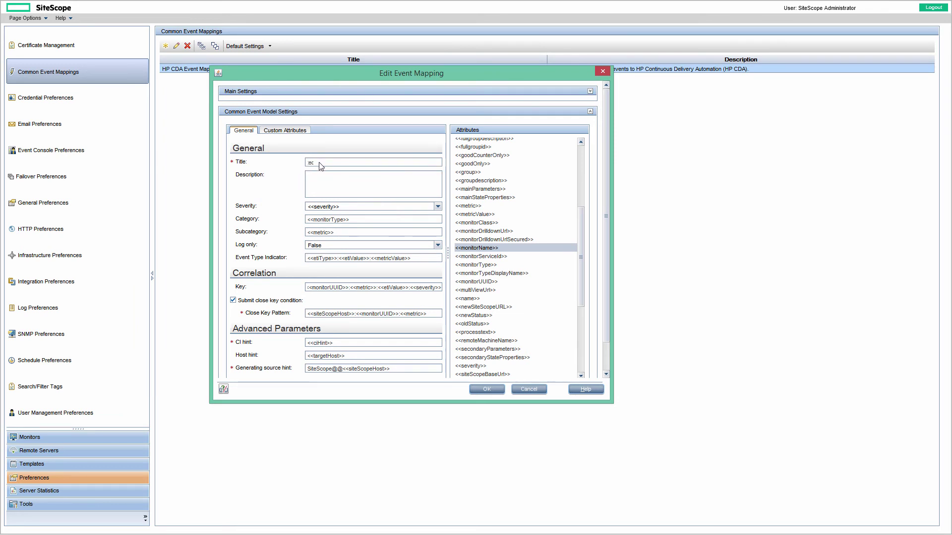
pyautogui.press('Home')
pyautogui.click(361, 164)
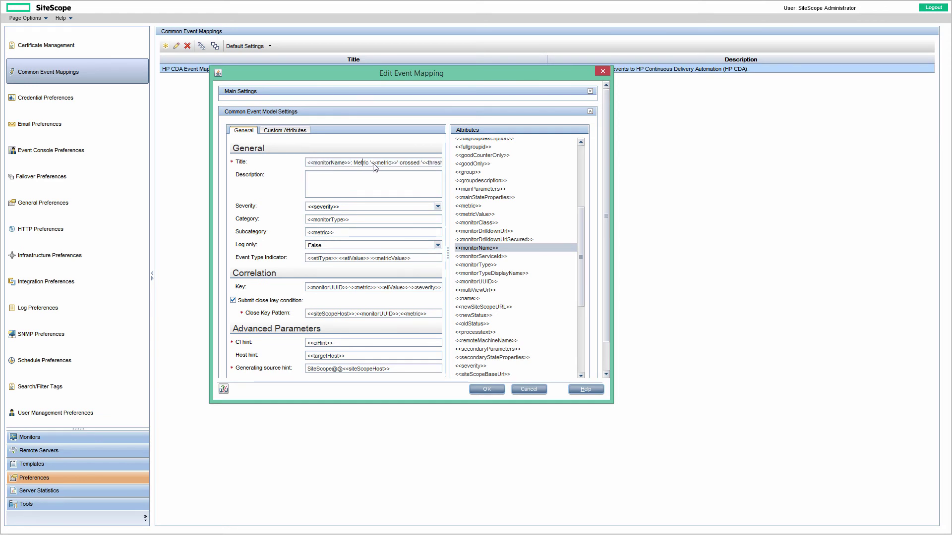
# - Set Log only to True for normal severity and save the default event mapping
pyautogui.click(437, 246)
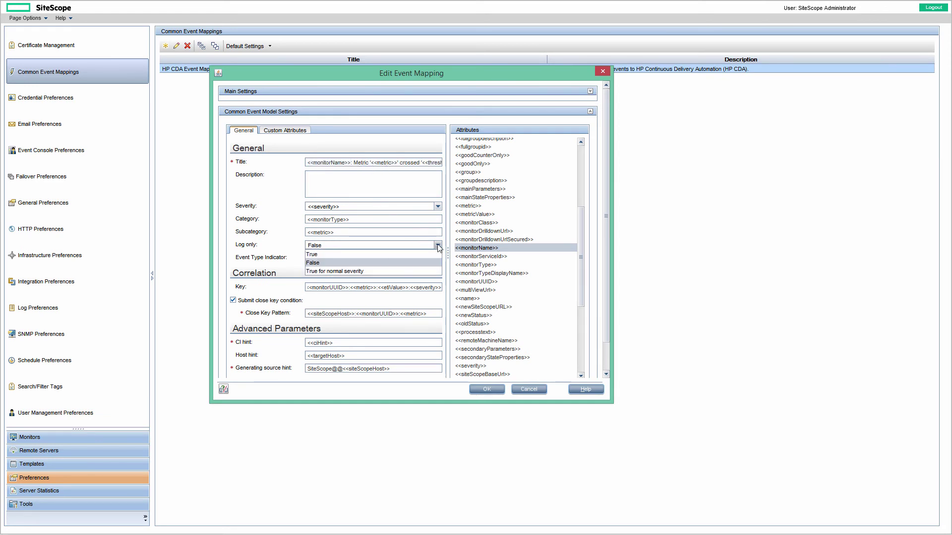
pyautogui.click(347, 272)
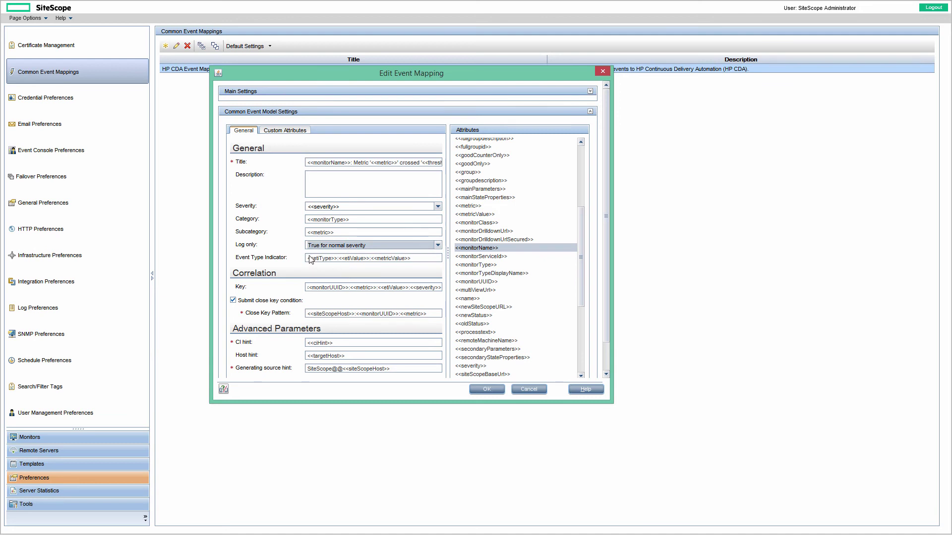
pyautogui.click(484, 390)
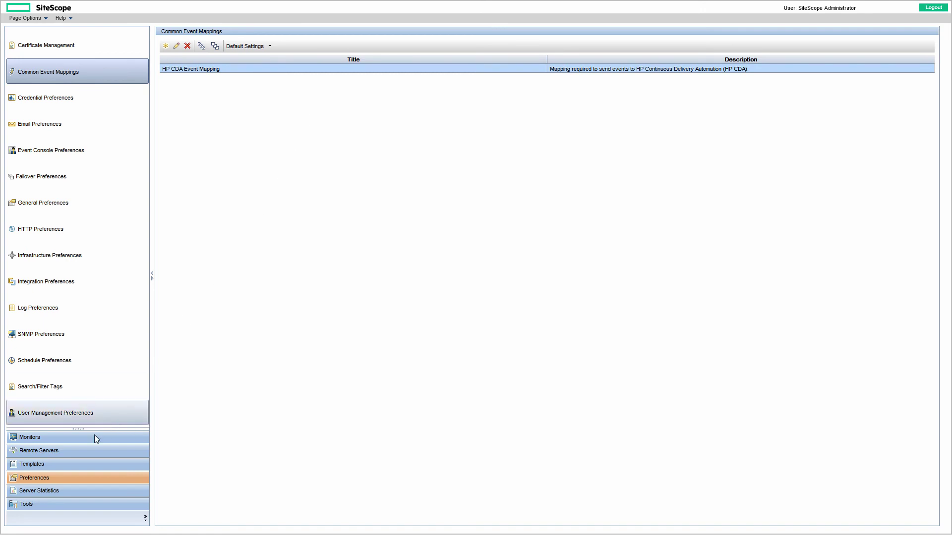
# - Start a global search and replace on Business-critical servers covering the CPU and Memory monitor subtypes
pyautogui.click(55, 439)
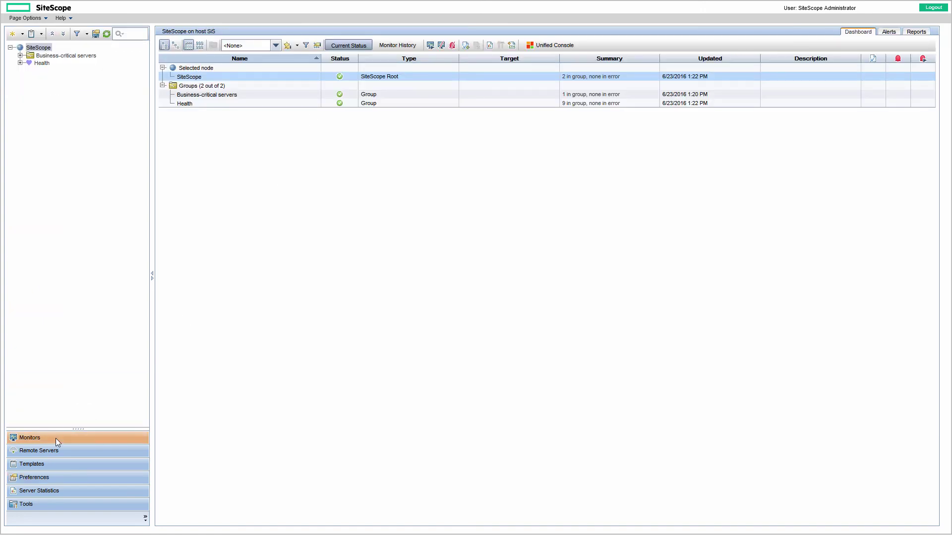
pyautogui.click(52, 57)
pyautogui.rightClick(54, 58)
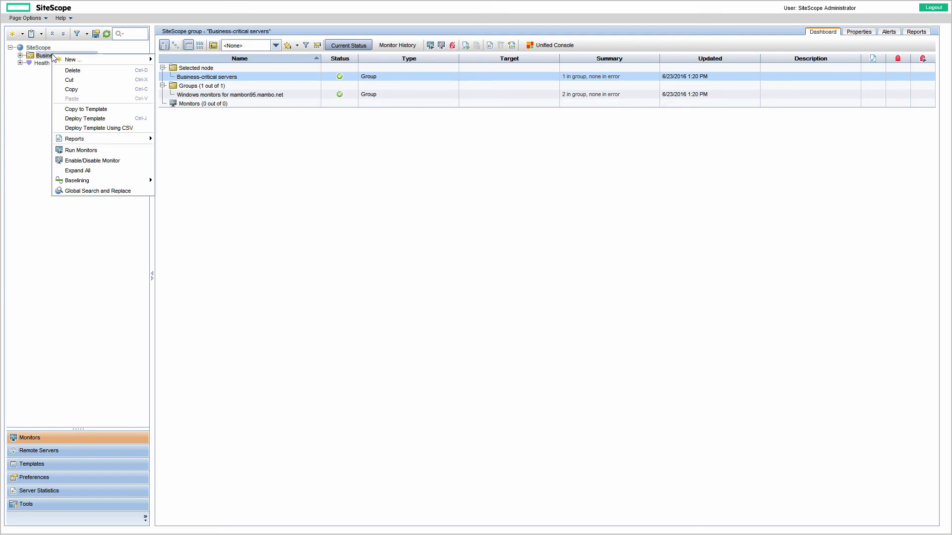
pyautogui.click(102, 193)
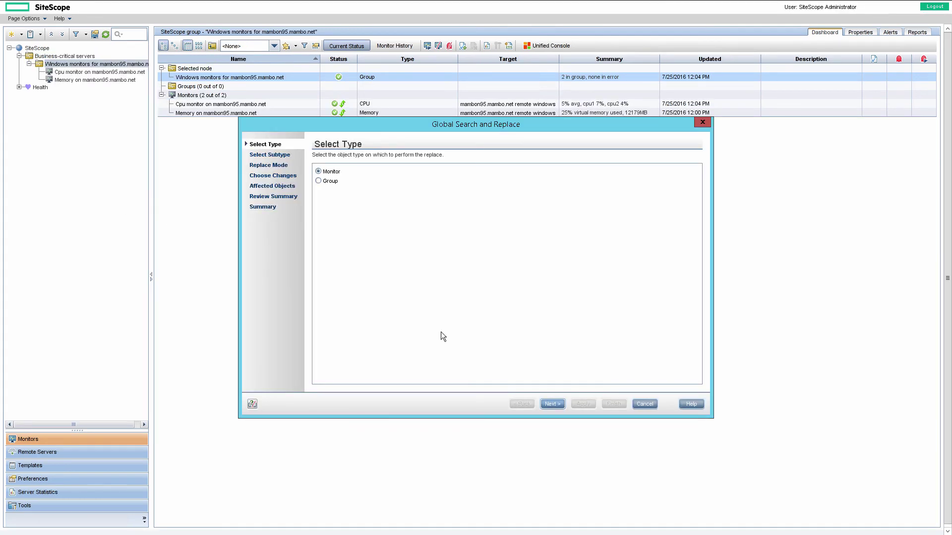
pyautogui.click(552, 404)
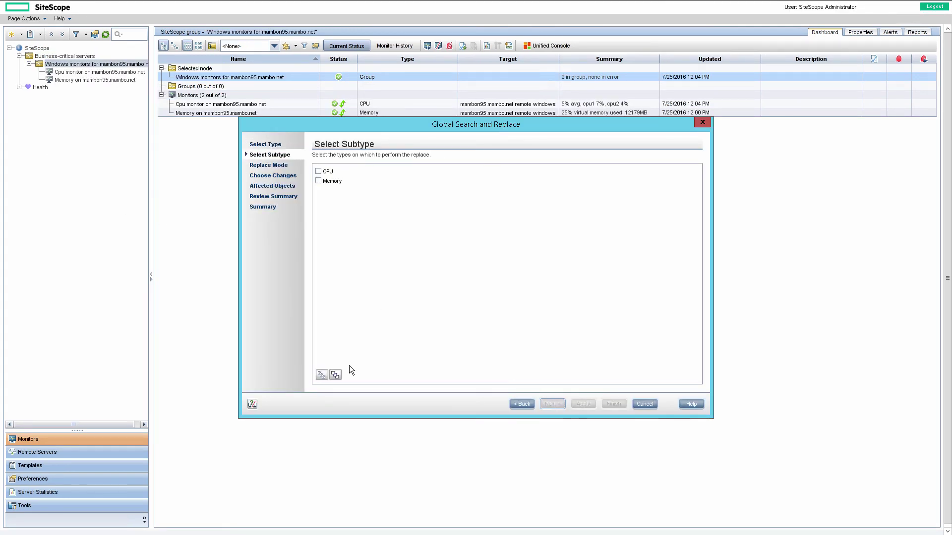
pyautogui.click(320, 375)
pyautogui.click(552, 404)
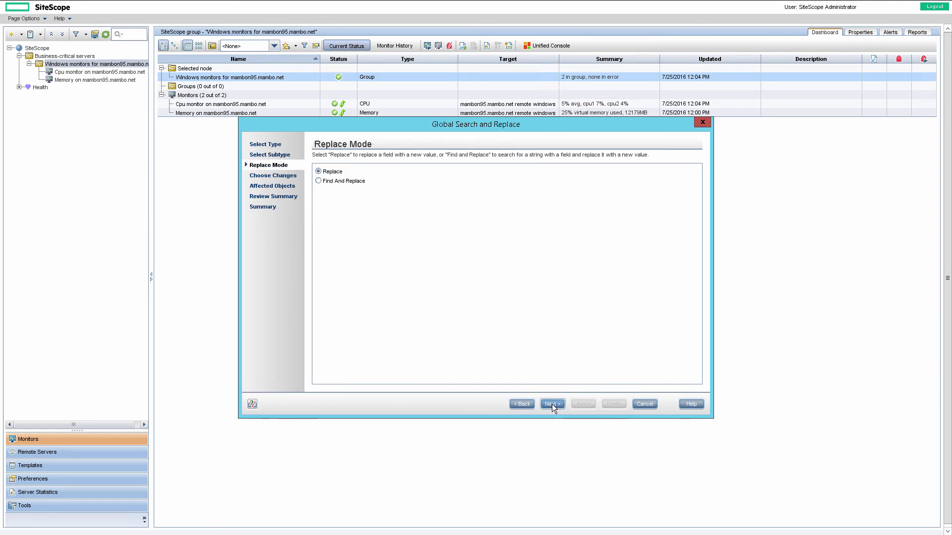
pyautogui.click(552, 403)
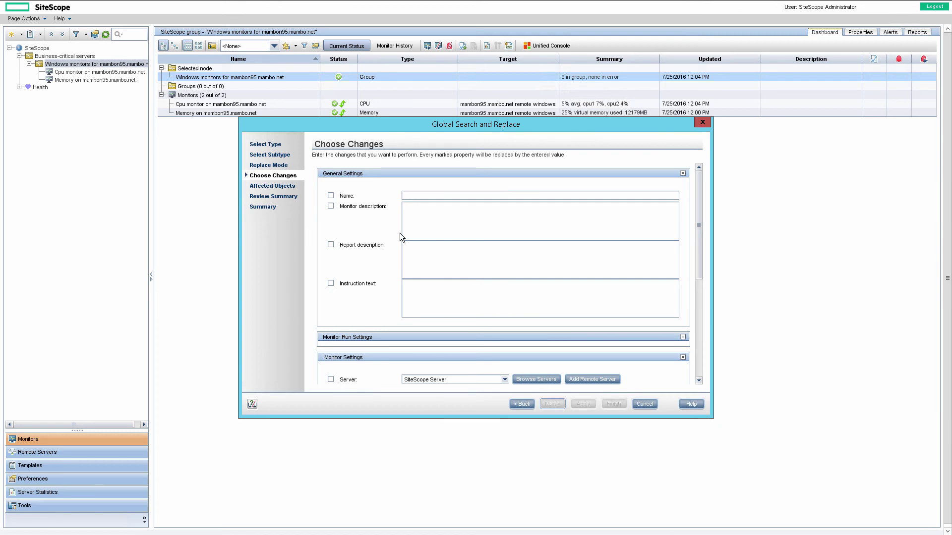
# - Replace HP Integration Settings with metrics reporting to BSM disabled and Service Health affected by Events, and apply
pyautogui.moveTo(698, 192); pyautogui.dragTo(720, 336)
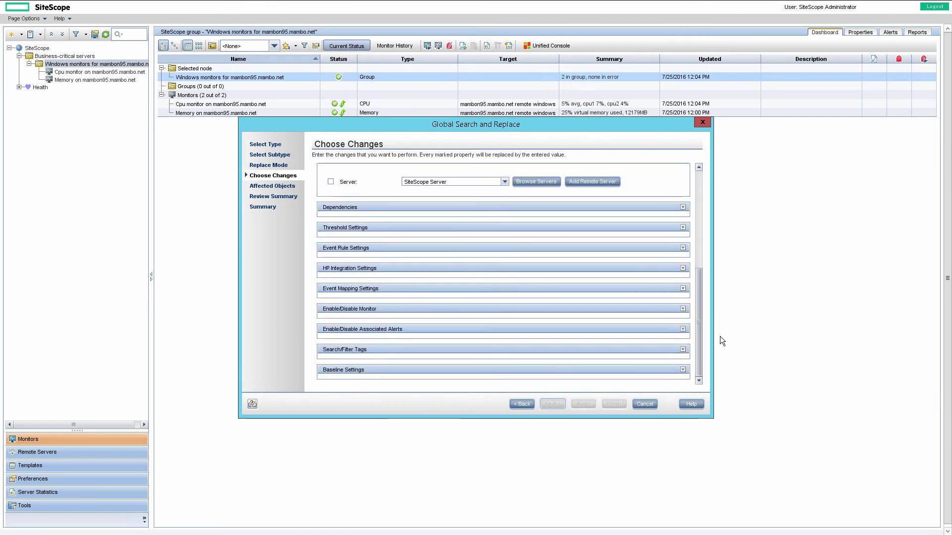
pyautogui.click(428, 271)
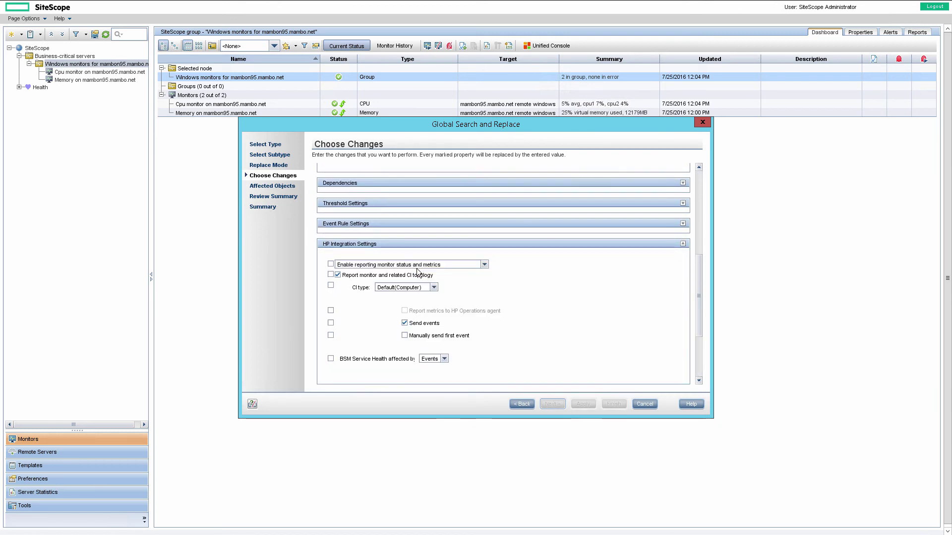
pyautogui.click(331, 360)
pyautogui.click(445, 359)
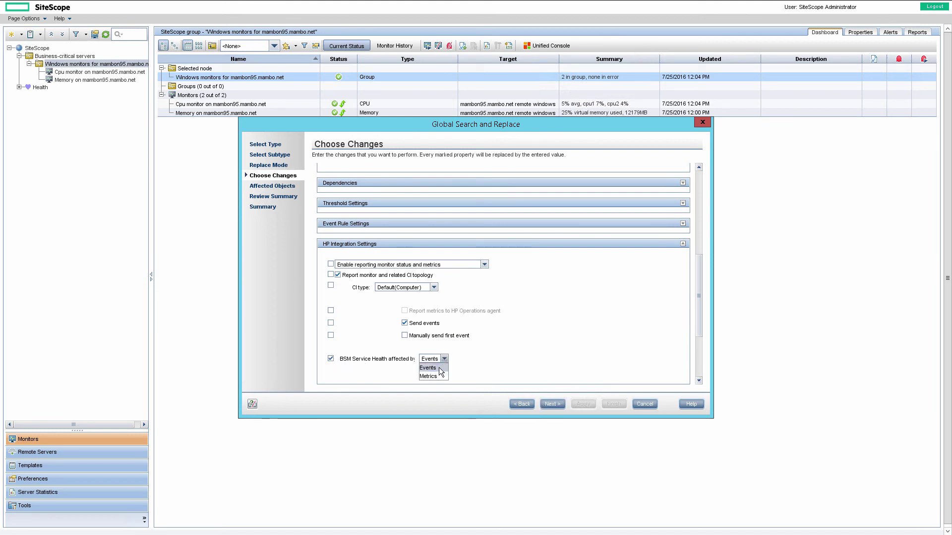
pyautogui.click(439, 368)
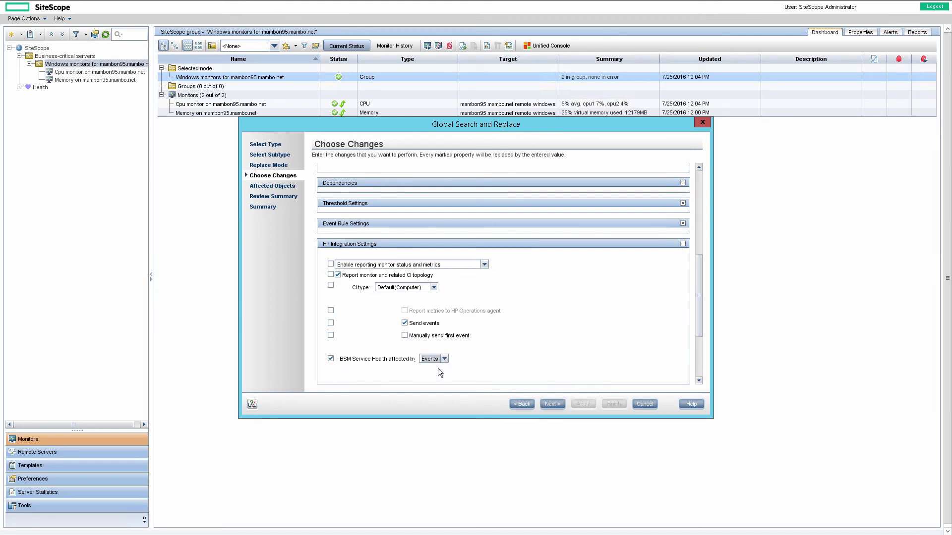
pyautogui.click(330, 264)
pyautogui.click(484, 264)
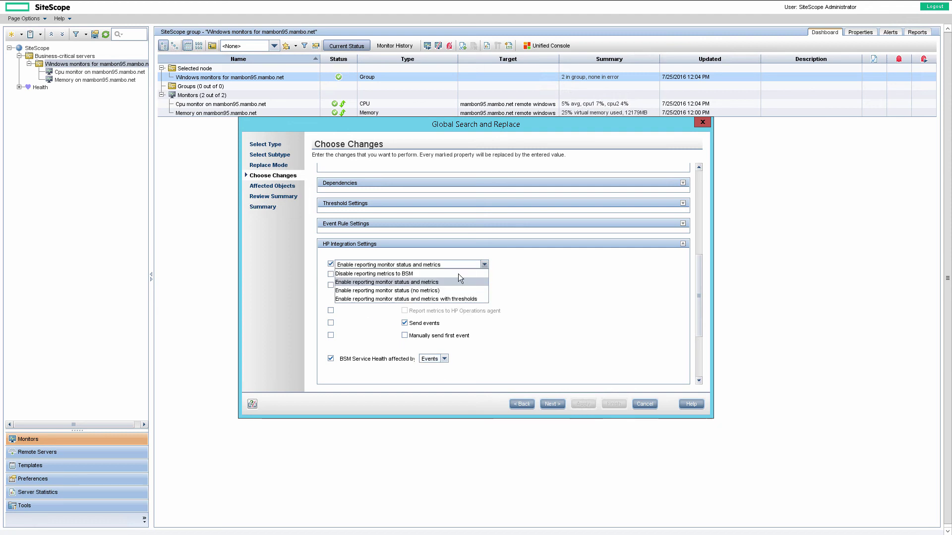
pyautogui.click(400, 274)
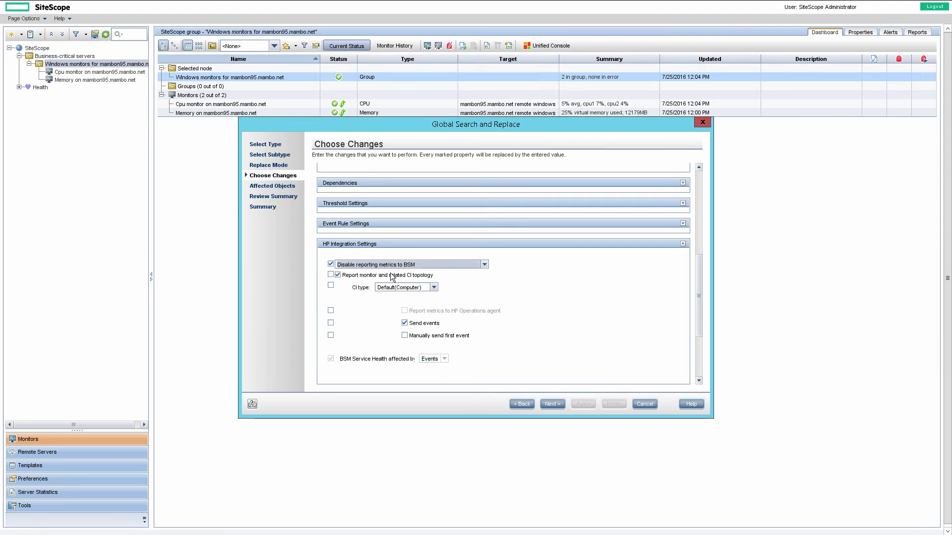
pyautogui.click(549, 405)
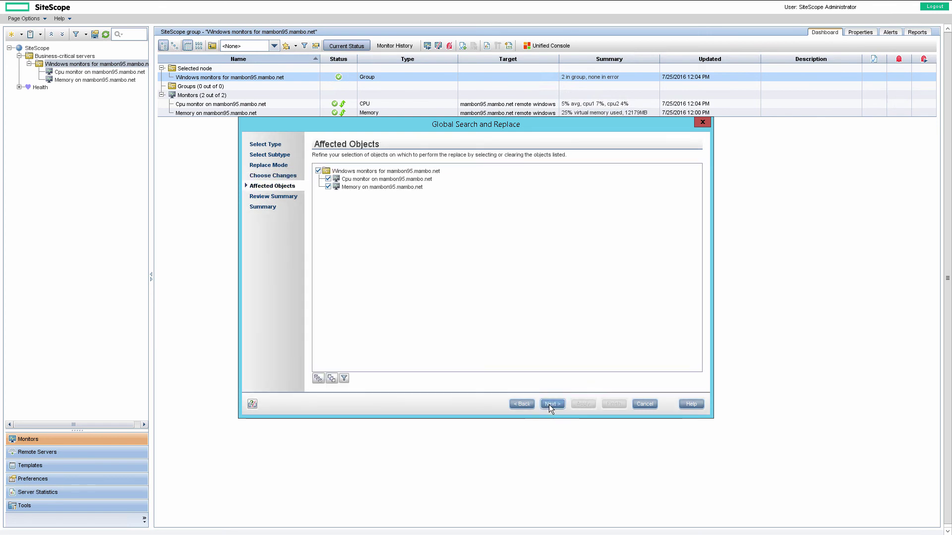
pyautogui.click(553, 404)
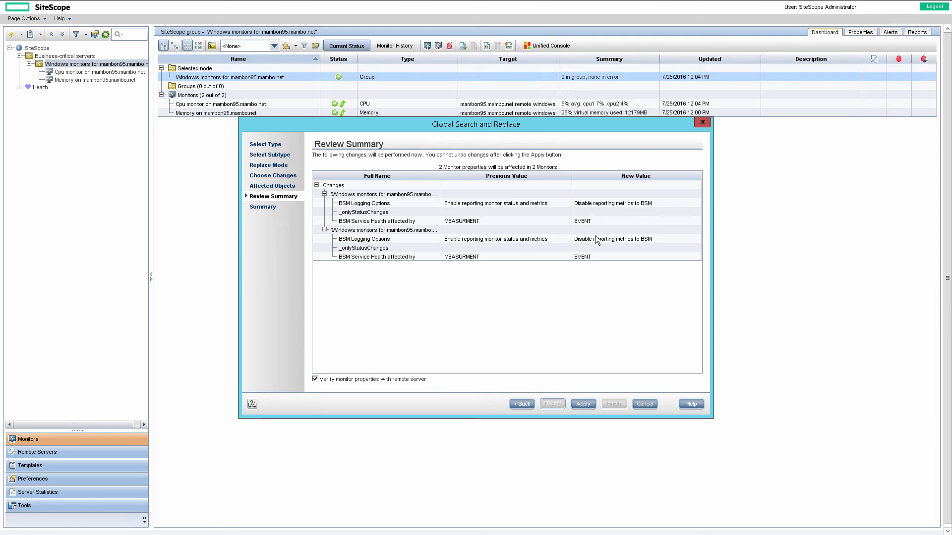
pyautogui.click(584, 405)
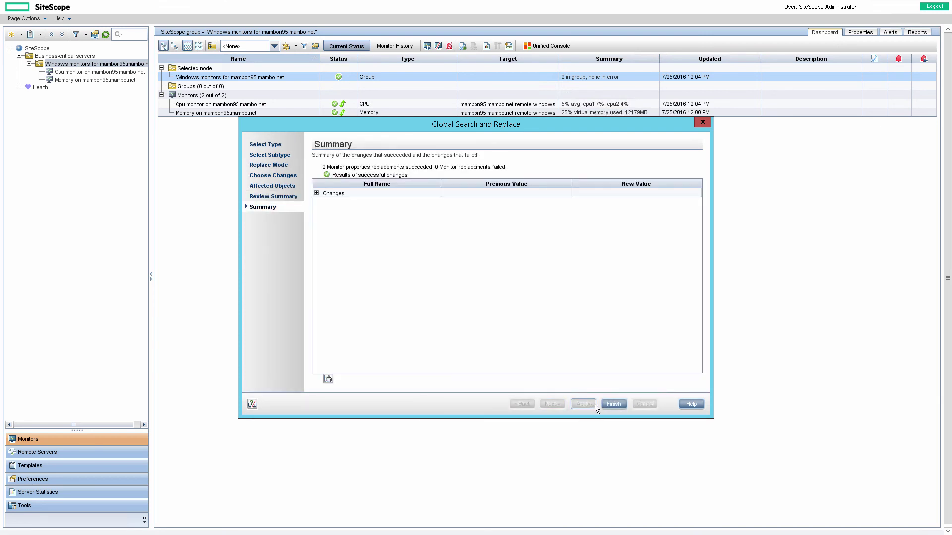
pyautogui.click(612, 405)
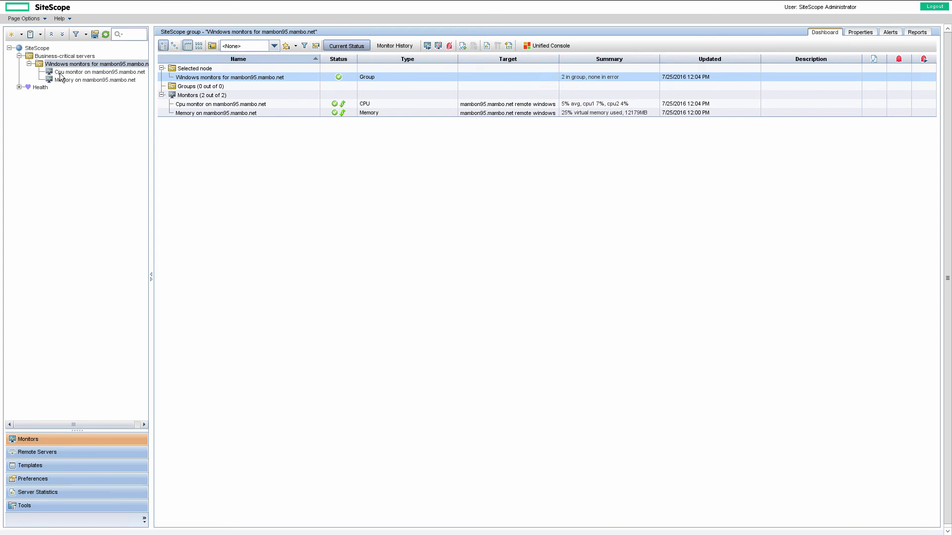
# - Open the Cpu monitor's Properties on mambon95.mambo.net and expand its HP Integration Settings
pyautogui.click(77, 73)
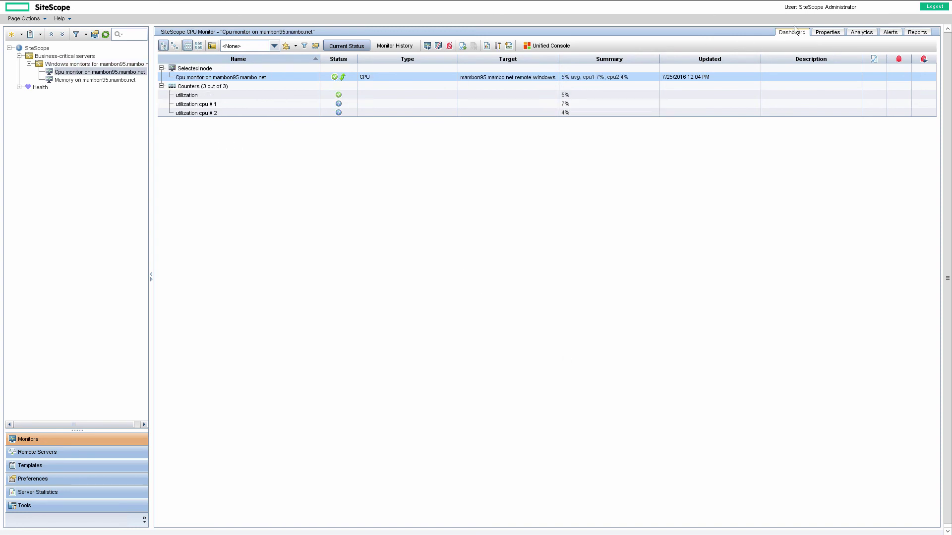
pyautogui.click(828, 33)
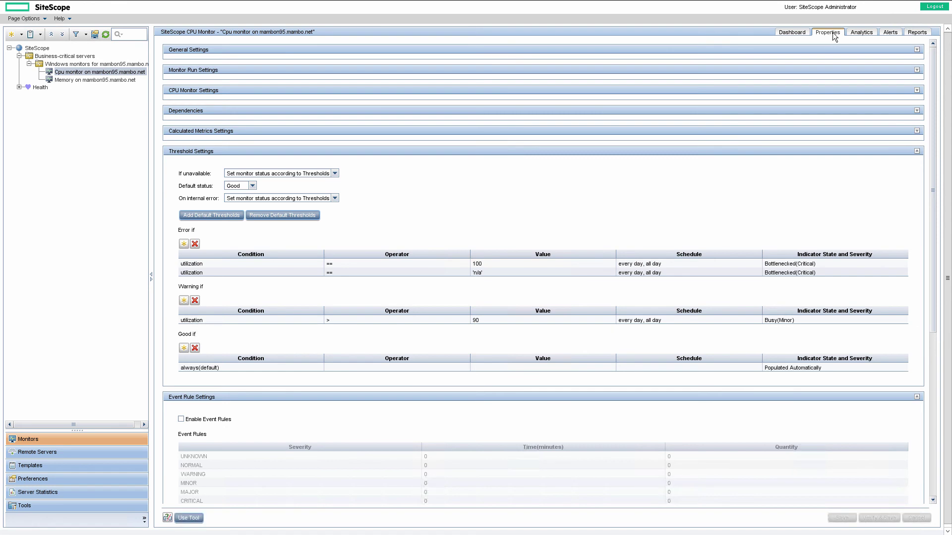
pyautogui.moveTo(932, 95); pyautogui.dragTo(950, 263)
pyautogui.scroll(-3, 950, 264)
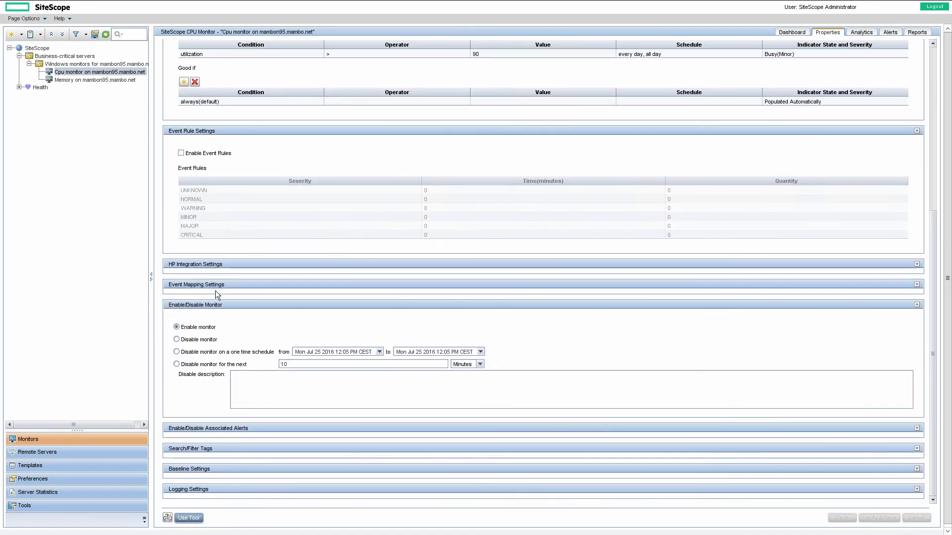
pyautogui.click(917, 264)
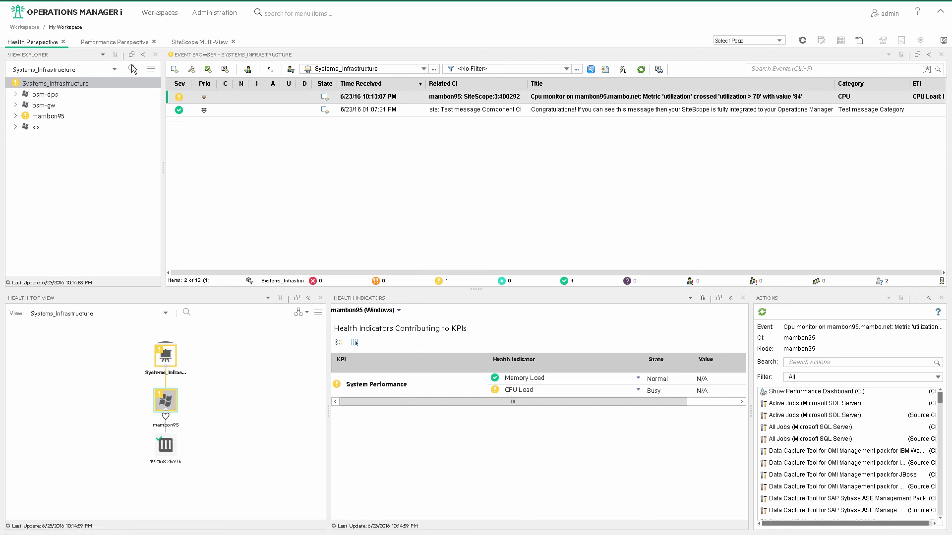
# - In the Performance Perspective, graph SiteScope (direct) CPU utilization for the Cpu monitor instance
pyautogui.click(114, 42)
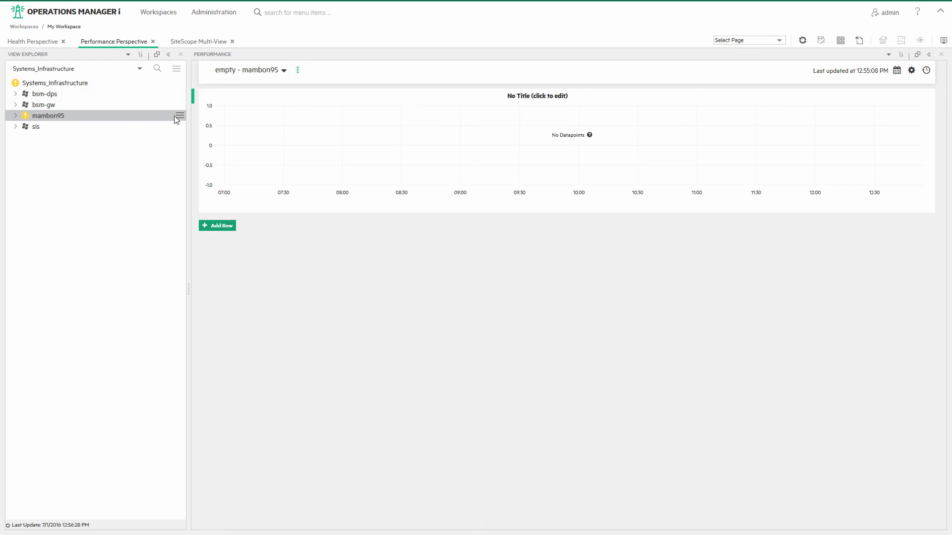
pyautogui.click(548, 112)
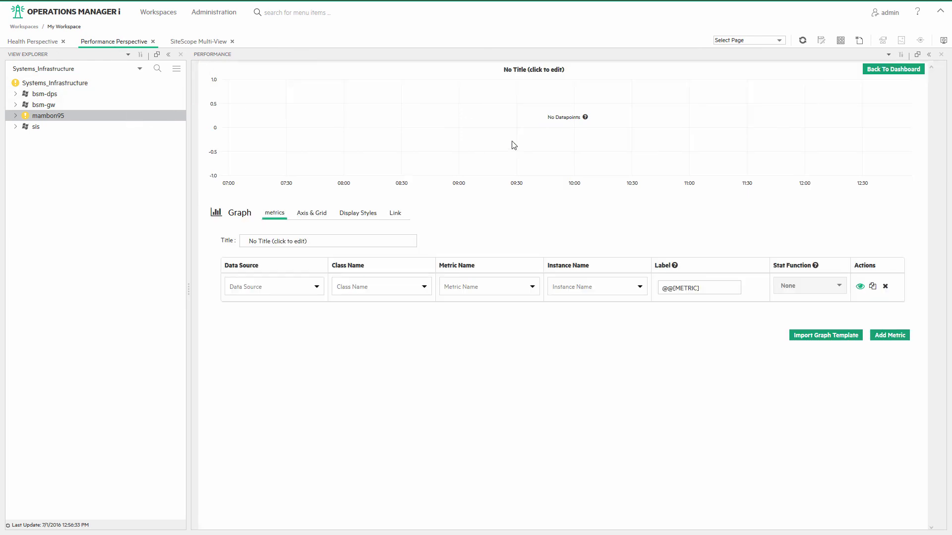
pyautogui.click(314, 287)
pyautogui.click(251, 307)
pyautogui.click(352, 286)
pyautogui.click(373, 308)
pyautogui.click(444, 288)
pyautogui.click(438, 312)
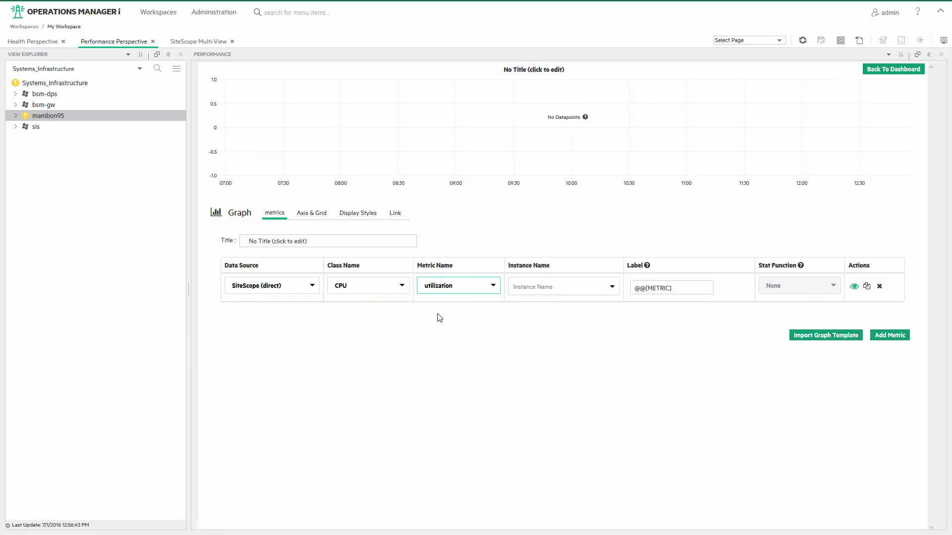
pyautogui.click(602, 290)
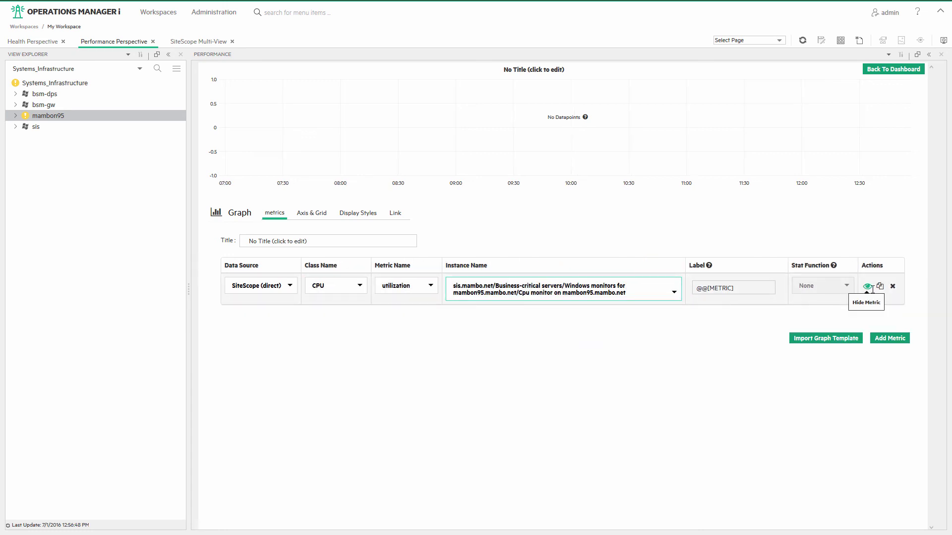
# - Duplicate the CPU row as Memory percent_used with the Memory monitor instance
pyautogui.click(878, 289)
pyautogui.click(353, 332)
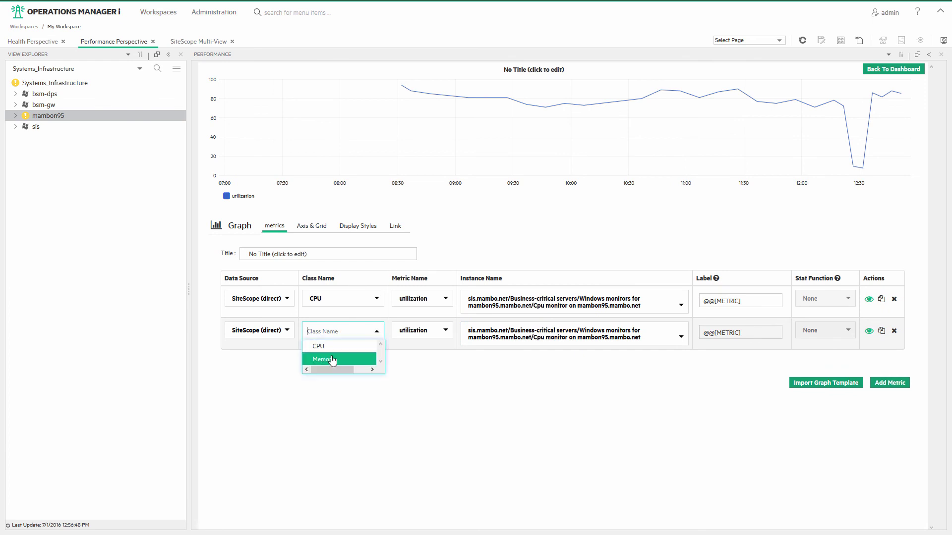
pyautogui.click(333, 360)
pyautogui.click(446, 332)
pyautogui.click(402, 361)
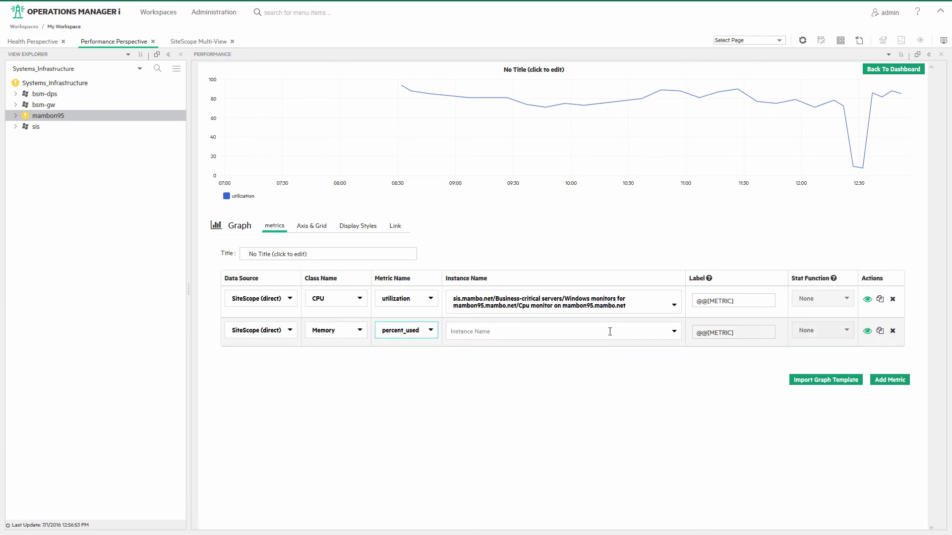
pyautogui.click(546, 331)
pyautogui.click(548, 355)
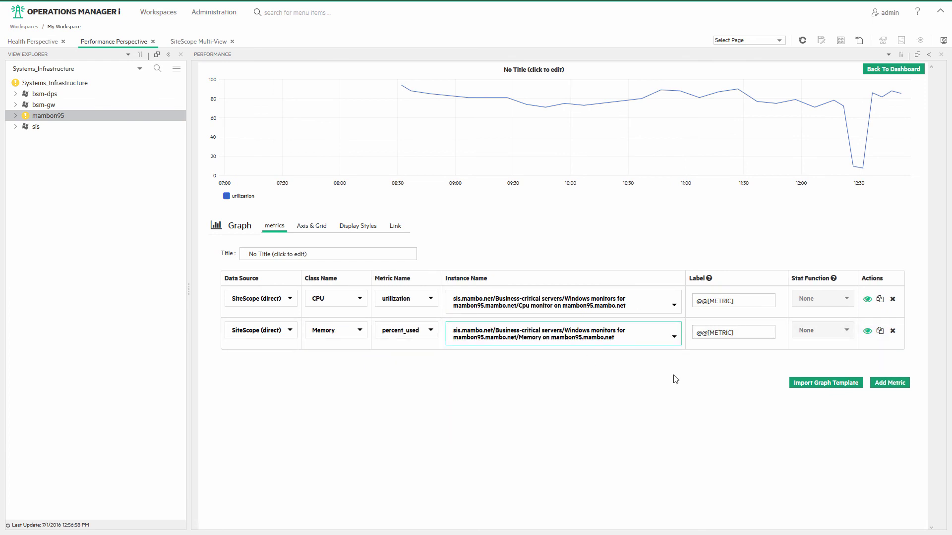
# - Return to the dashboard and display the CPU & Memory (SiS) dashboard
pyautogui.click(888, 70)
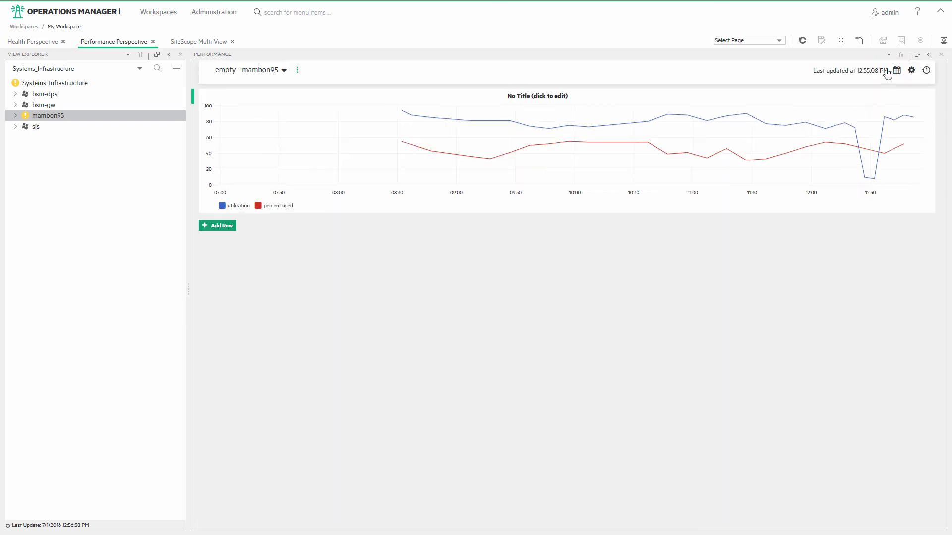
pyautogui.click(284, 70)
pyautogui.click(272, 119)
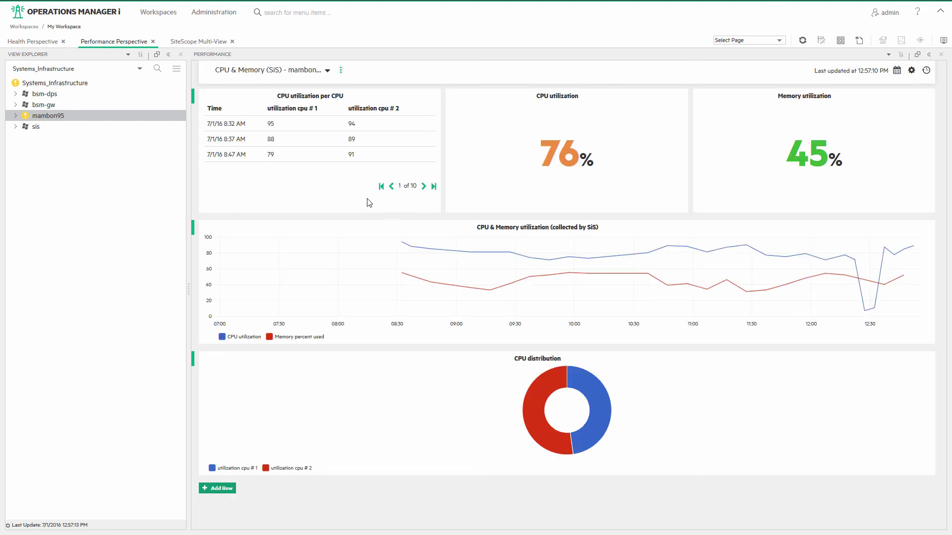
# - In SiteScope Multi-View, show the warning-state Cpu monitor details for mambon95.mambo.net
pyautogui.click(206, 45)
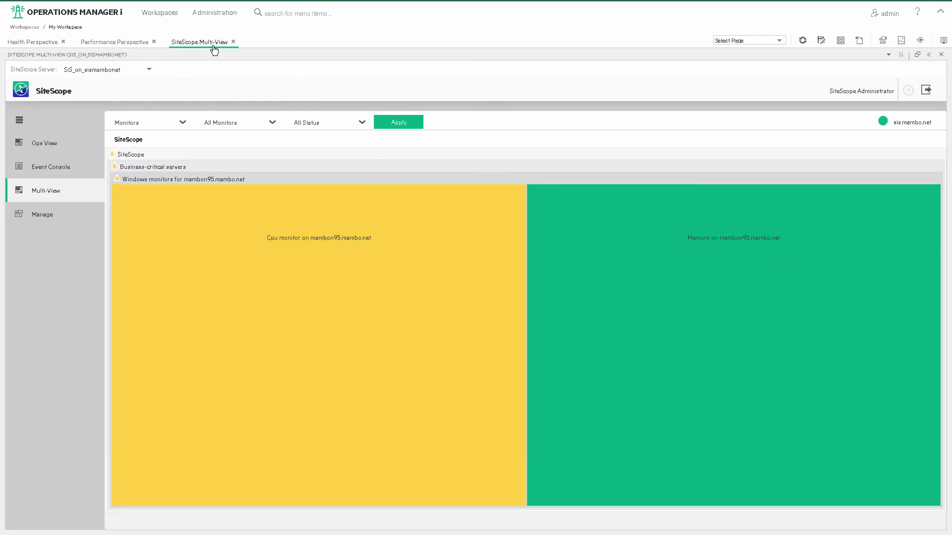
pyautogui.moveTo(126, 443)
pyautogui.click(119, 502)
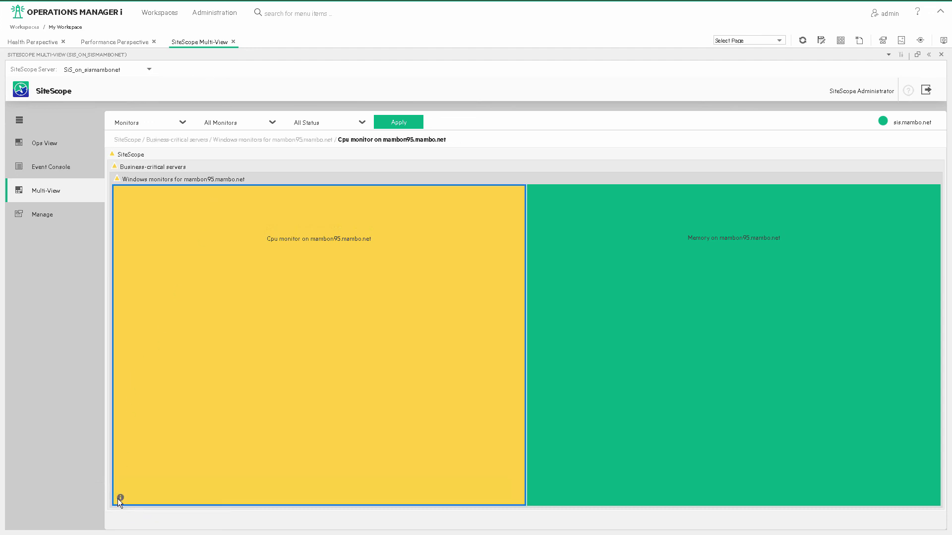
pyautogui.click(119, 499)
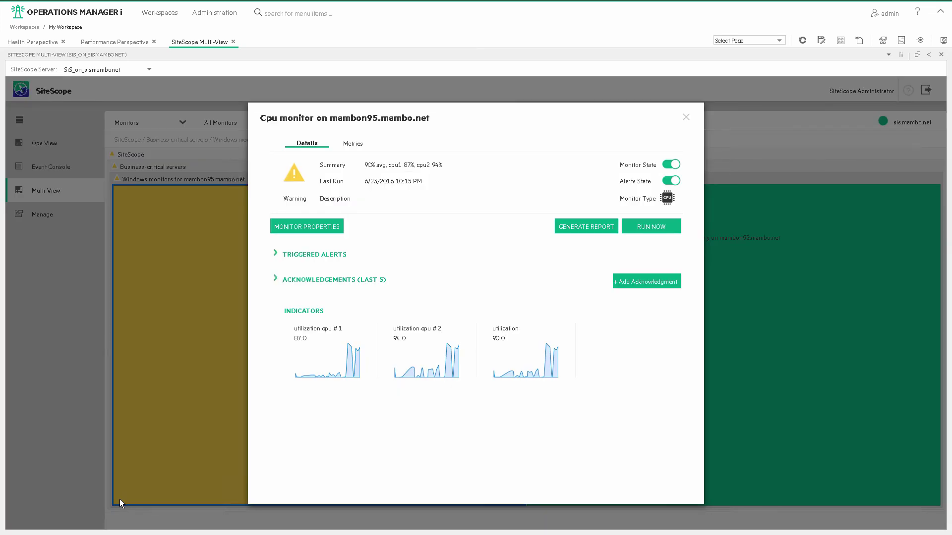